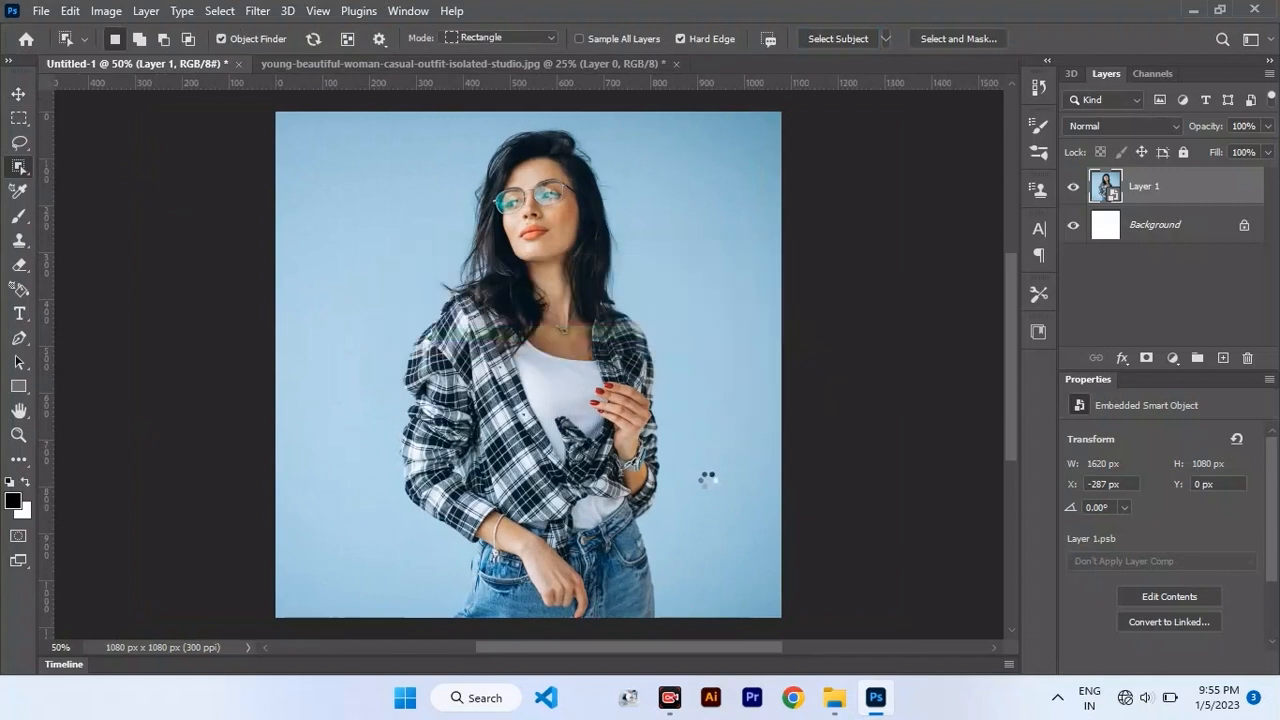
Isolate the selected woman on her own layer with the original photo hidden, and shift the cutout right to X 296 px.
{"action": "key", "text": "ctrl+j"}
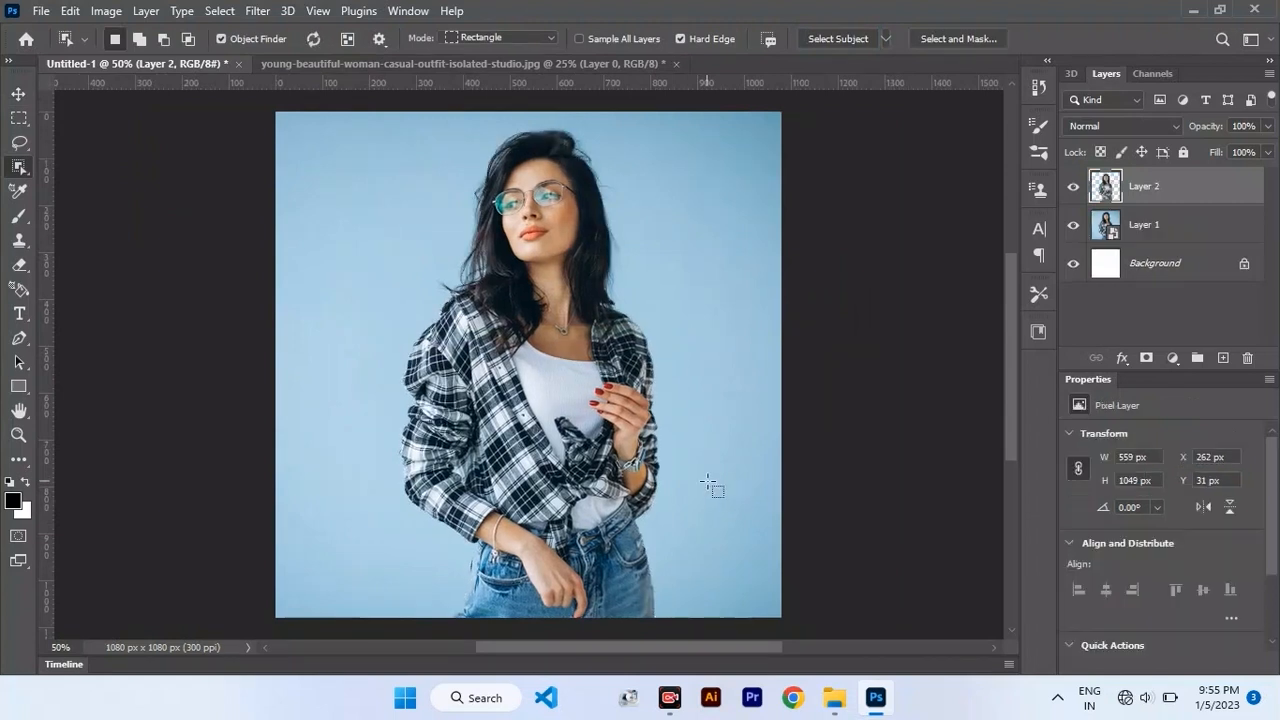
{"action": "left_click", "coordinate": [1074, 226]}
{"action": "key", "text": "v"}
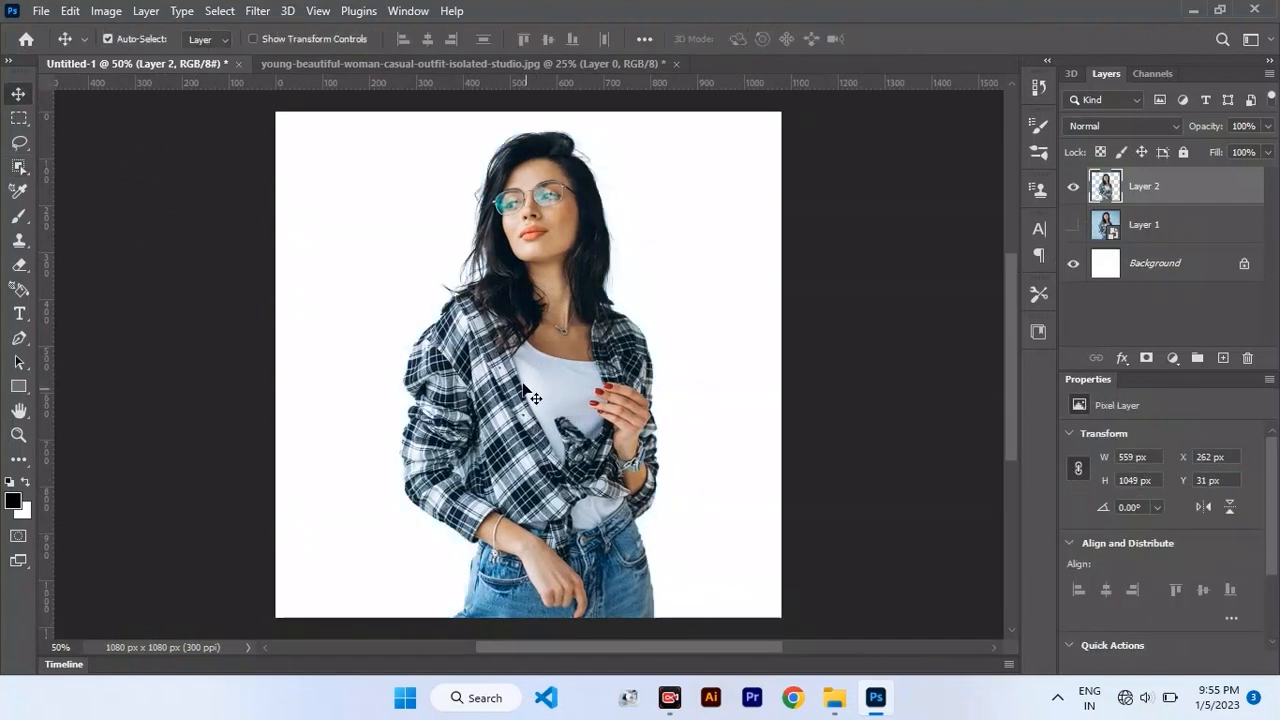
{"action": "left_click_drag", "start_coordinate": [556, 361], "coordinate": [573, 358]}
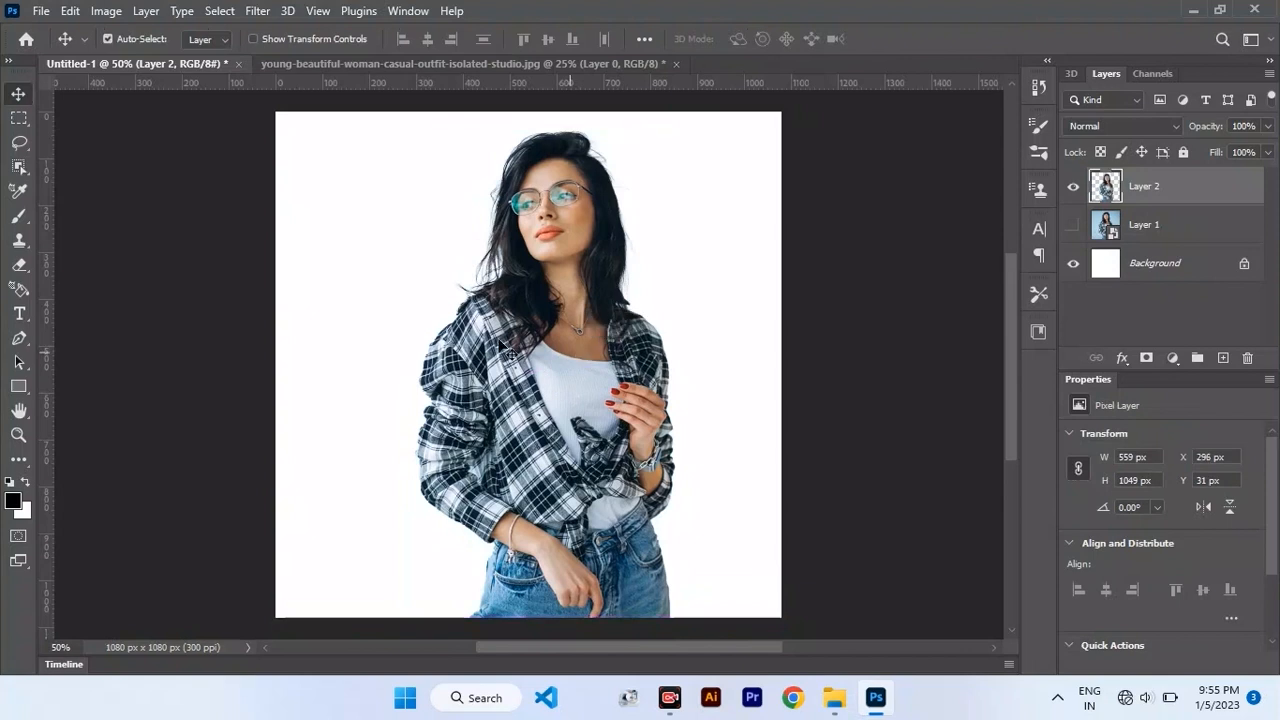
Select a single column of pixels through the woman's face at X 555 px with the Single Column Marquee.
{"action": "left_click", "coordinate": [12, 458]}
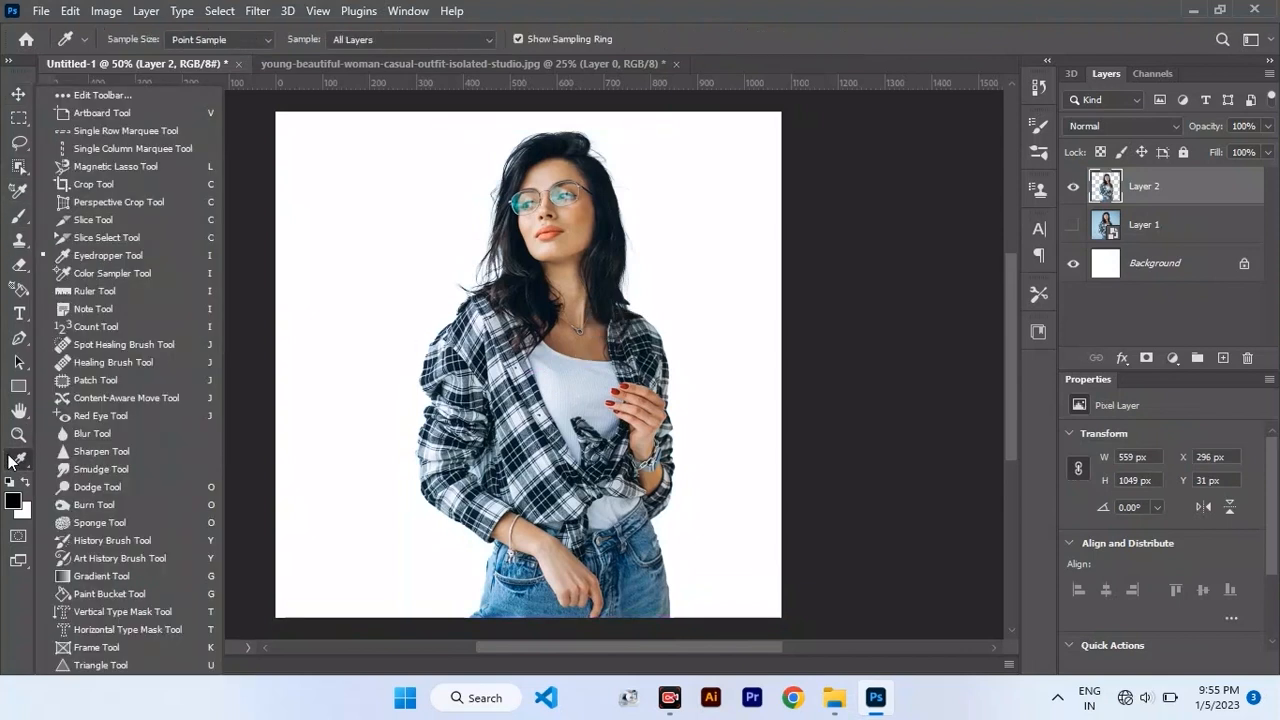
{"action": "left_click", "coordinate": [111, 148]}
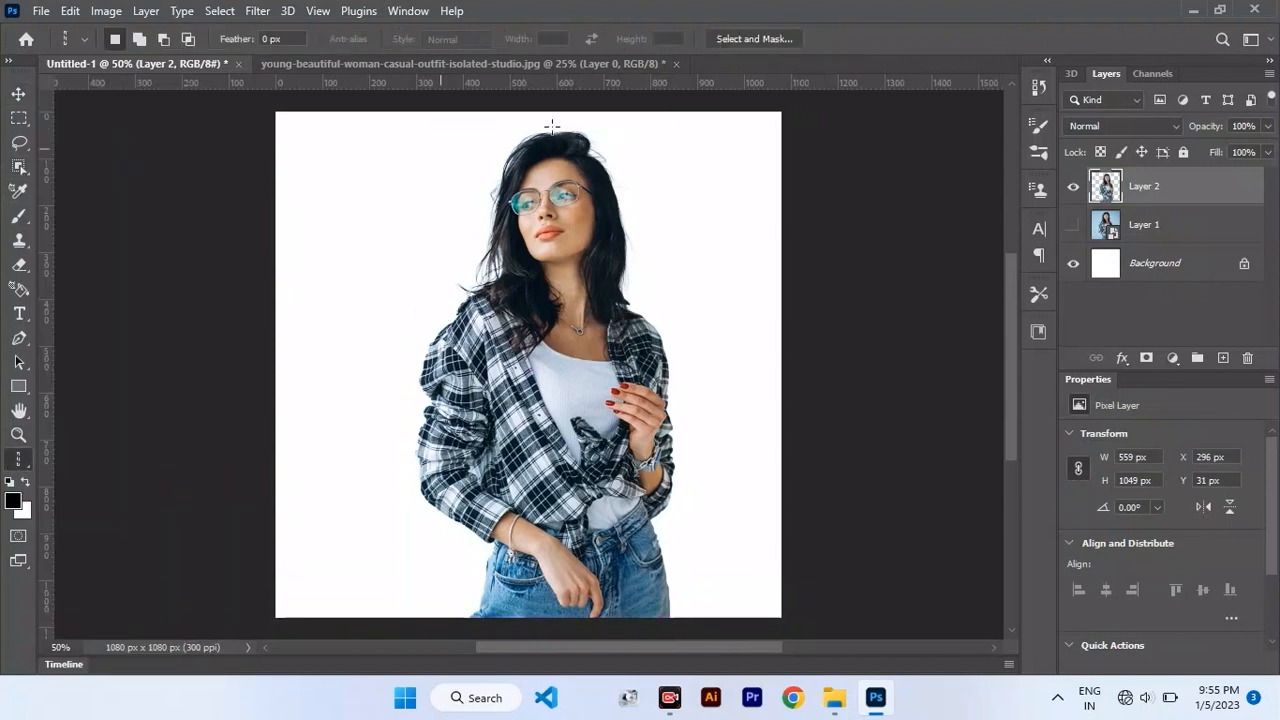
{"action": "left_click", "coordinate": [561, 118]}
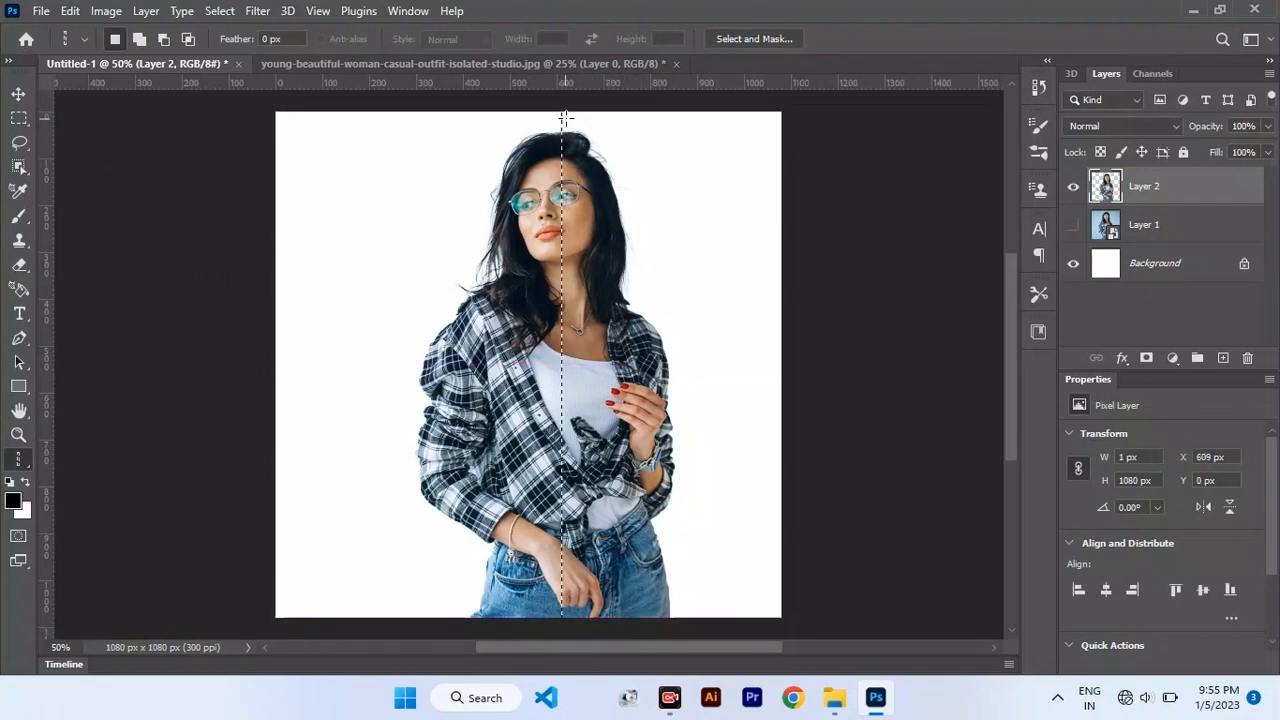
{"action": "left_click_drag", "start_coordinate": [561, 118], "coordinate": [535, 121]}
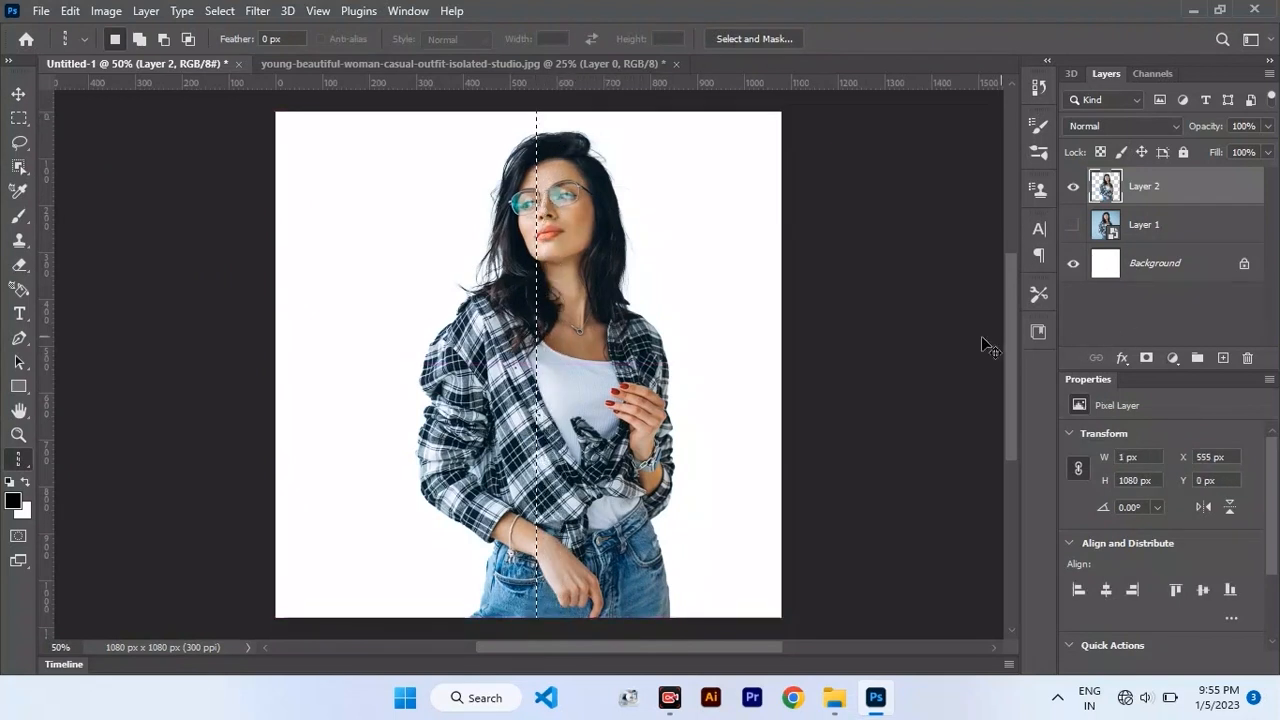
Stretch a copy of the selected pixel column to the canvas's left edge, 556 px wide, and place it behind the woman.
{"action": "key", "text": "ctrl+j"}
{"action": "left_click", "coordinate": [1071, 258]}
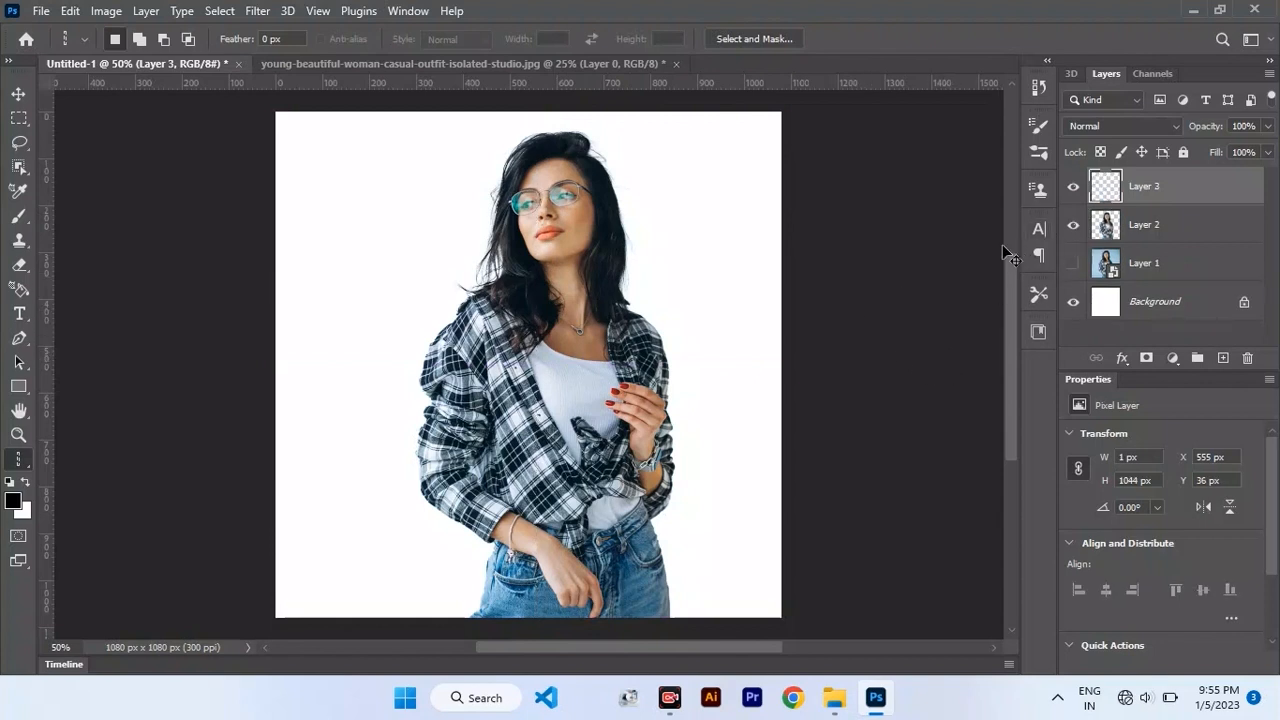
{"action": "key", "text": "ctrl+t"}
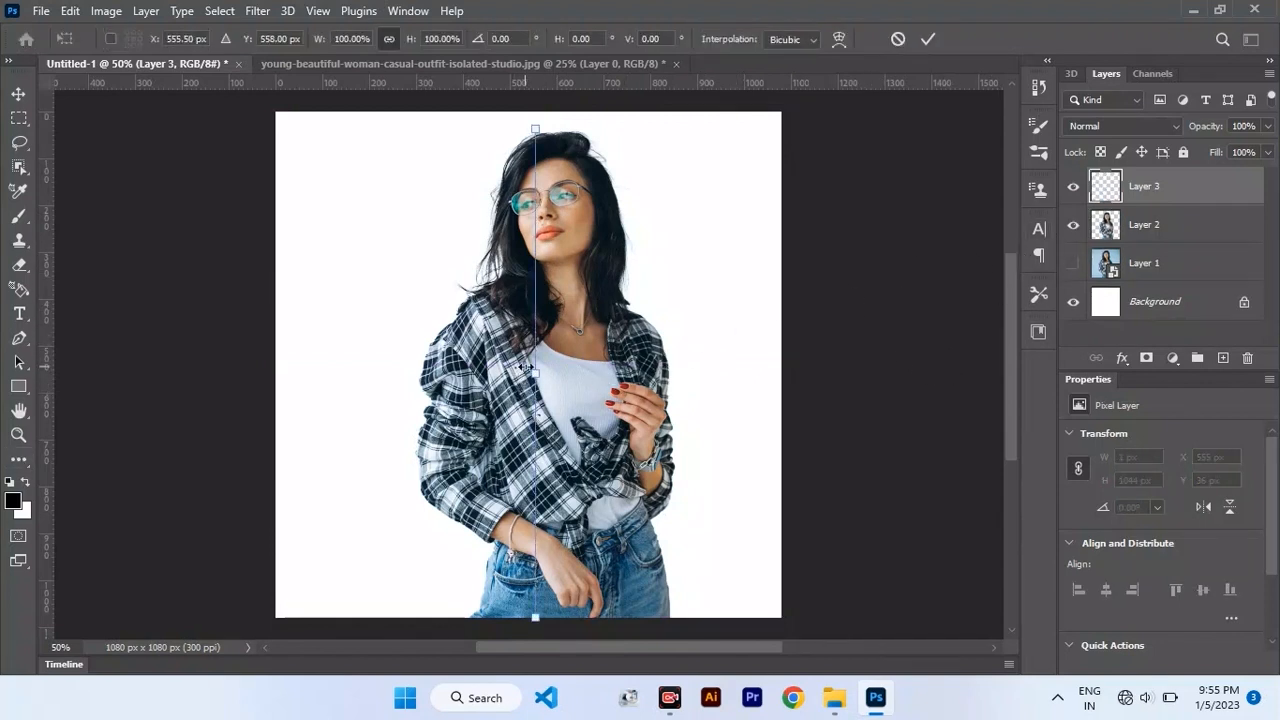
{"action": "left_click_drag", "start_coordinate": [535, 380], "coordinate": [275, 384]}
{"action": "key", "text": "Return"}
{"action": "key", "text": "ctrl+bracketleft"}
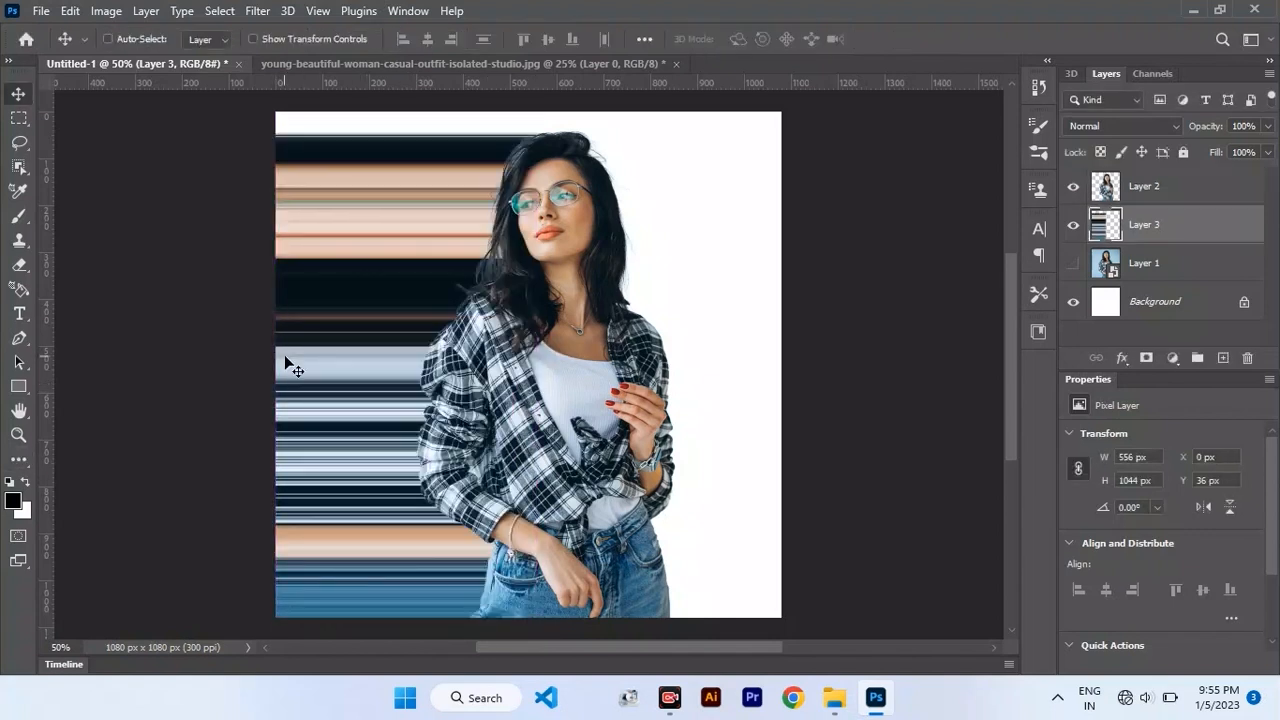
Scale the woman and stripes layers together to 88.75% and move them to the canvas's lower right corner.
{"action": "left_click", "coordinate": [1138, 200], "text": "shift"}
{"action": "key", "text": "ctrl+t"}
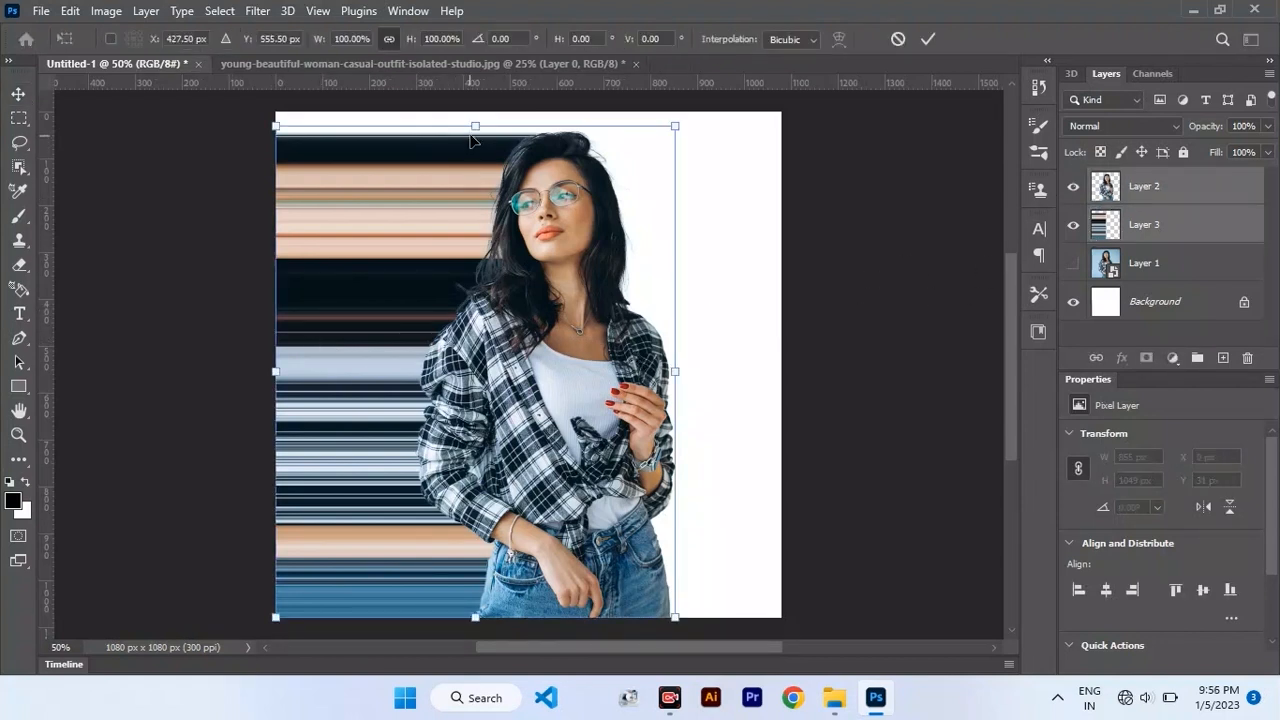
{"action": "left_click_drag", "start_coordinate": [475, 127], "coordinate": [476, 181]}
{"action": "left_click_drag", "start_coordinate": [488, 263], "coordinate": [622, 262]}
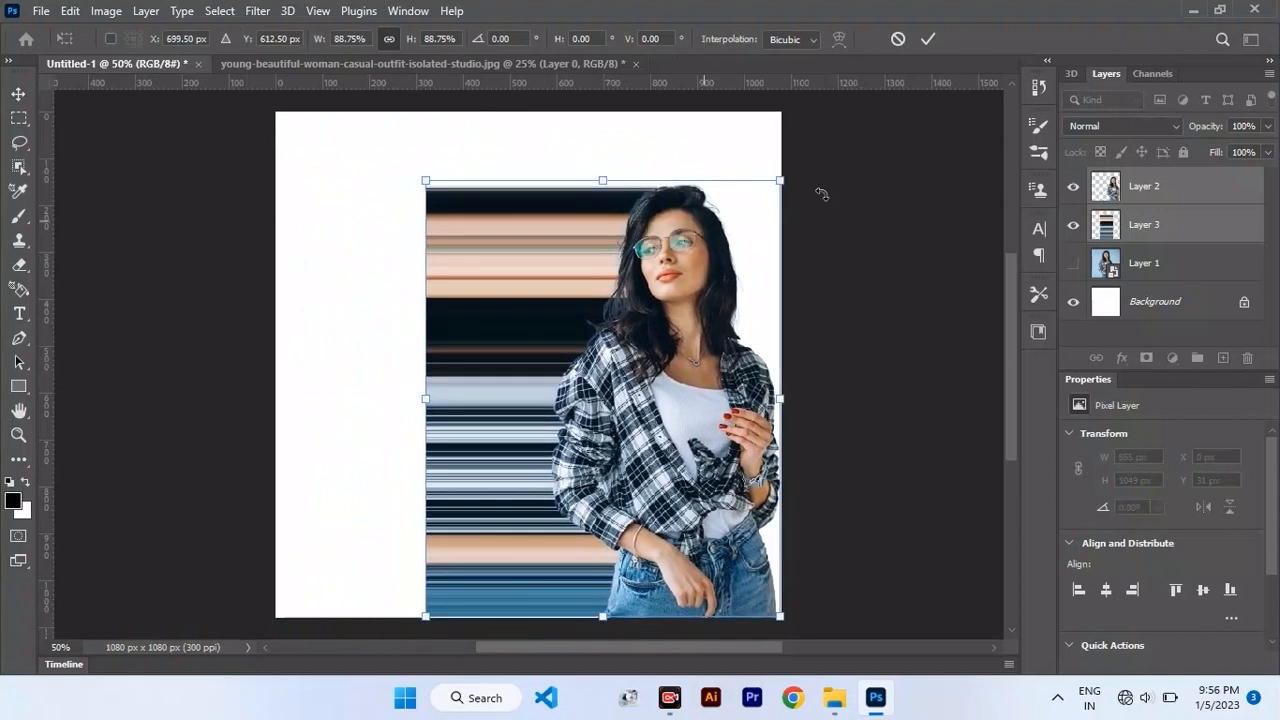
{"action": "key", "text": "Return"}
Warp the stripes layer so its left end sweeps upward in a curve past the canvas's left edge.
{"action": "left_click", "coordinate": [1170, 232]}
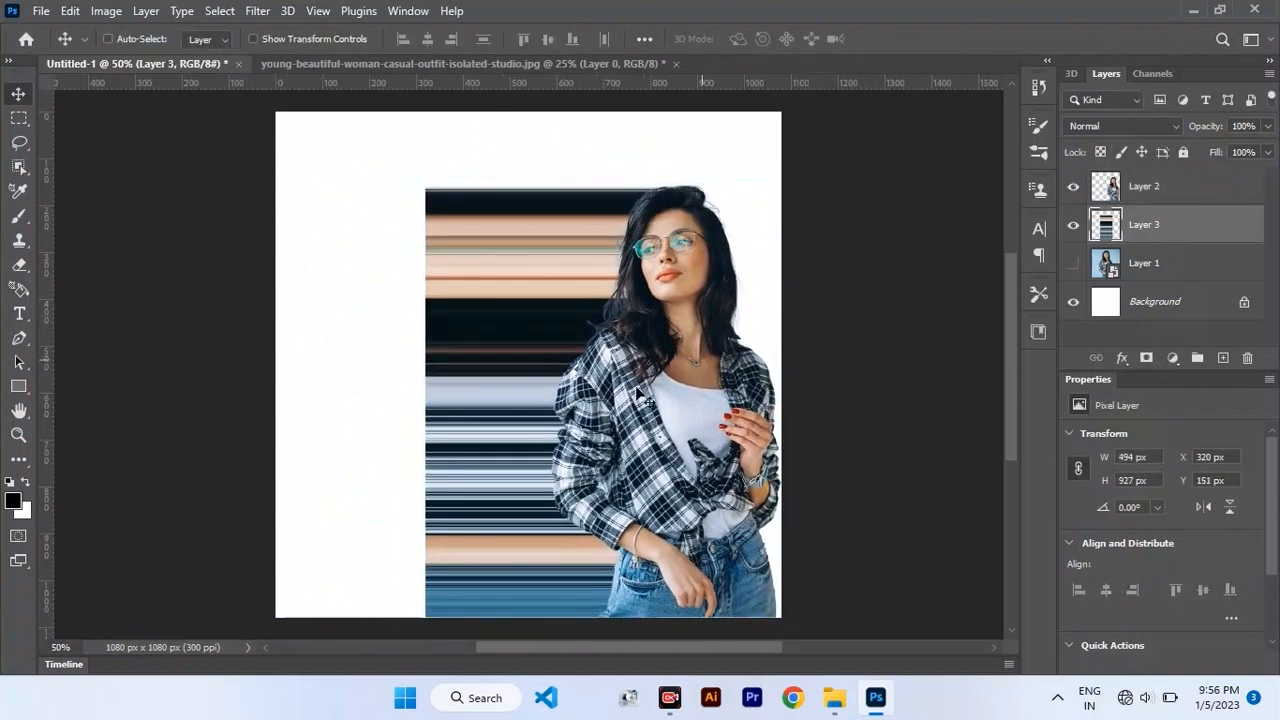
{"action": "key", "text": "ctrl+t"}
{"action": "right_click", "coordinate": [514, 374]}
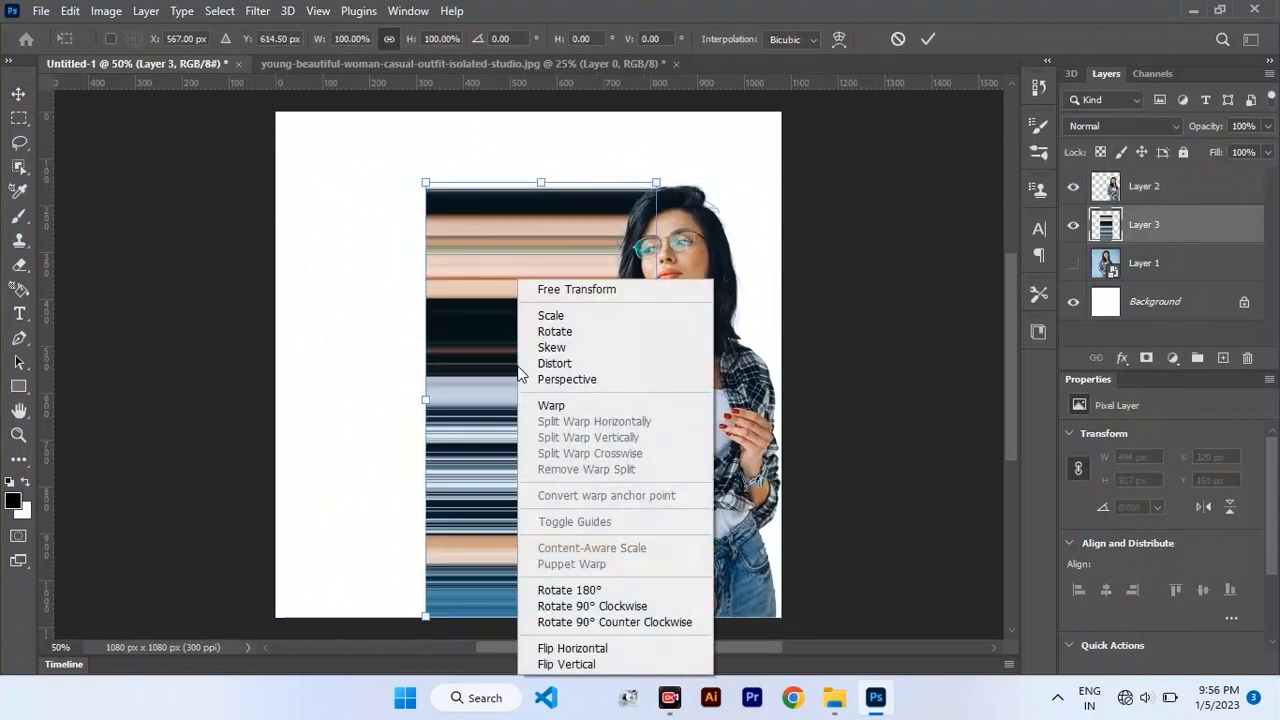
{"action": "left_click", "coordinate": [592, 413]}
{"action": "left_click_drag", "start_coordinate": [431, 197], "coordinate": [252, 114]}
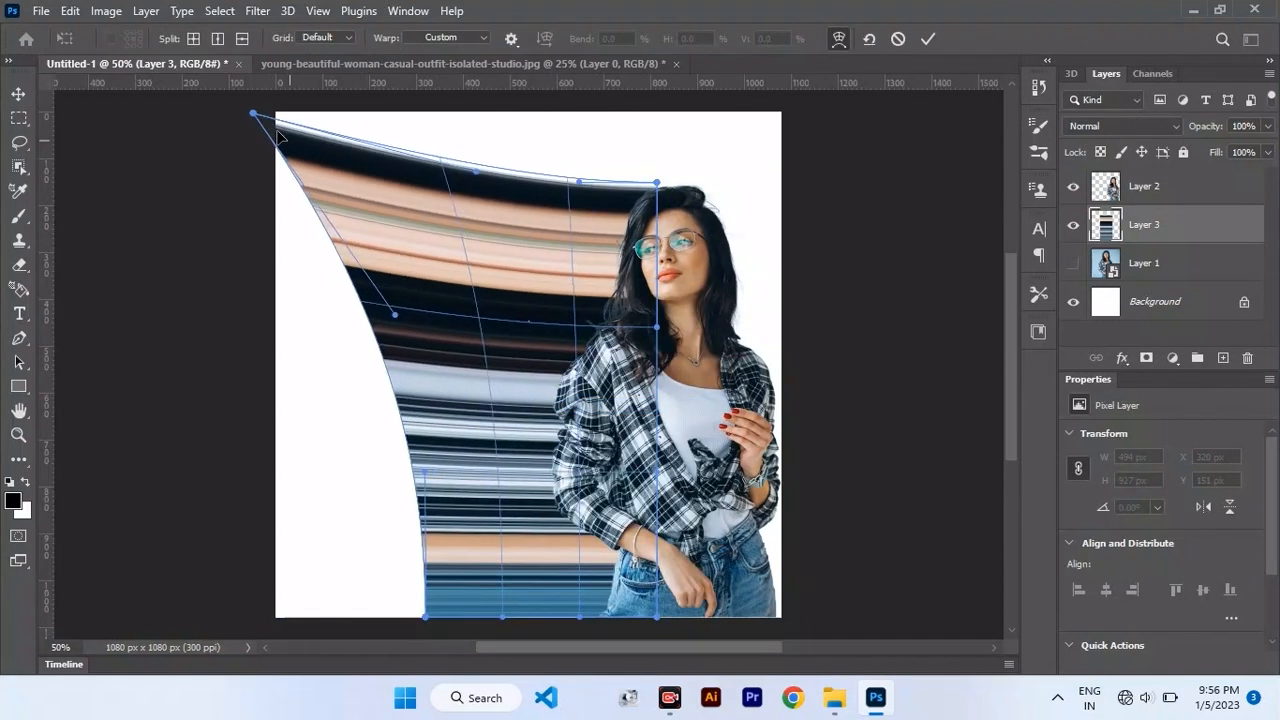
{"action": "left_click_drag", "start_coordinate": [426, 617], "coordinate": [188, 543]}
{"action": "left_click_drag", "start_coordinate": [419, 378], "coordinate": [207, 277]}
{"action": "left_click_drag", "start_coordinate": [294, 437], "coordinate": [214, 403]}
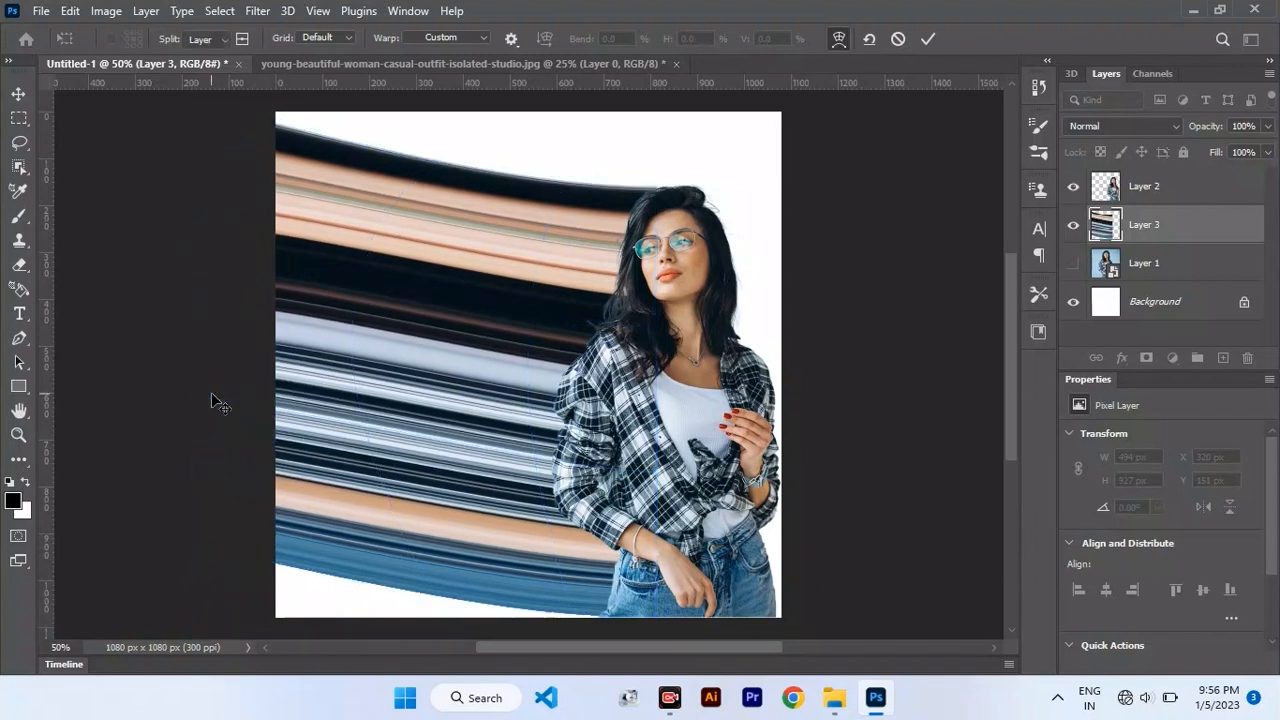
{"action": "key", "text": "Return"}
{"action": "left_click_drag", "start_coordinate": [384, 422], "coordinate": [407, 437]}
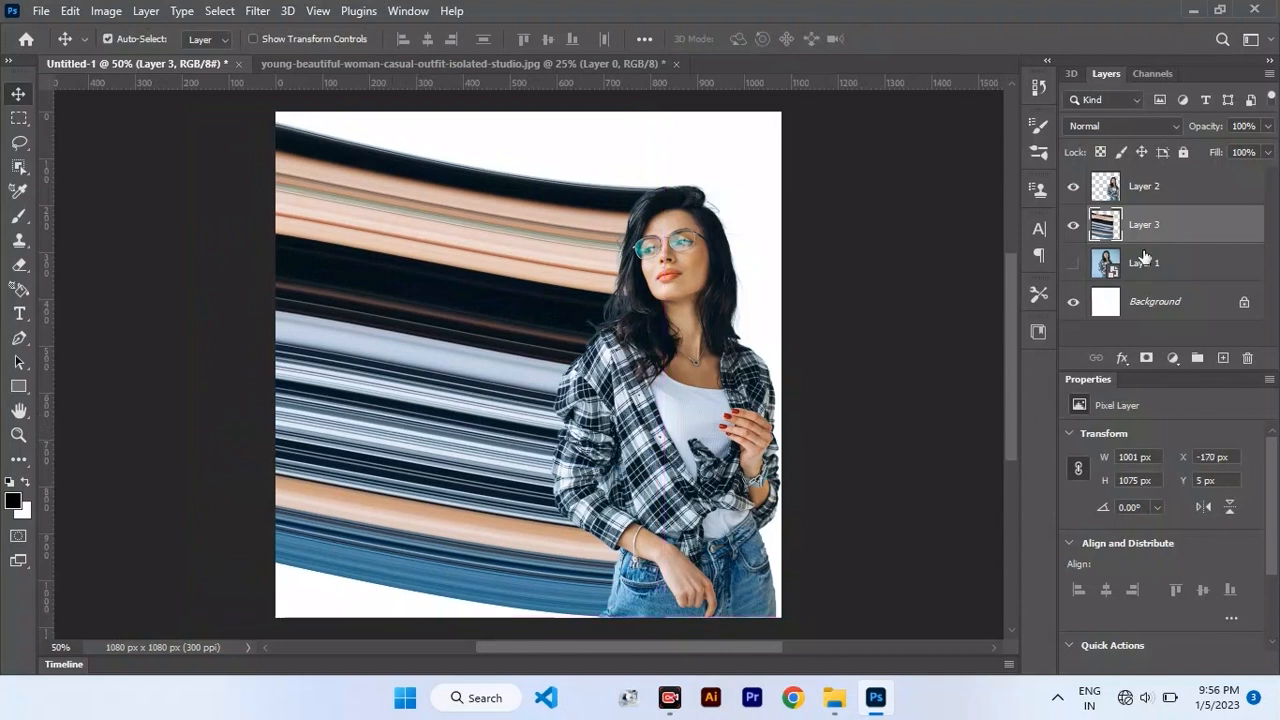
Apply a Twirl distortion with an angle of -4° to the stripes layer.
{"action": "left_click", "coordinate": [258, 12]}
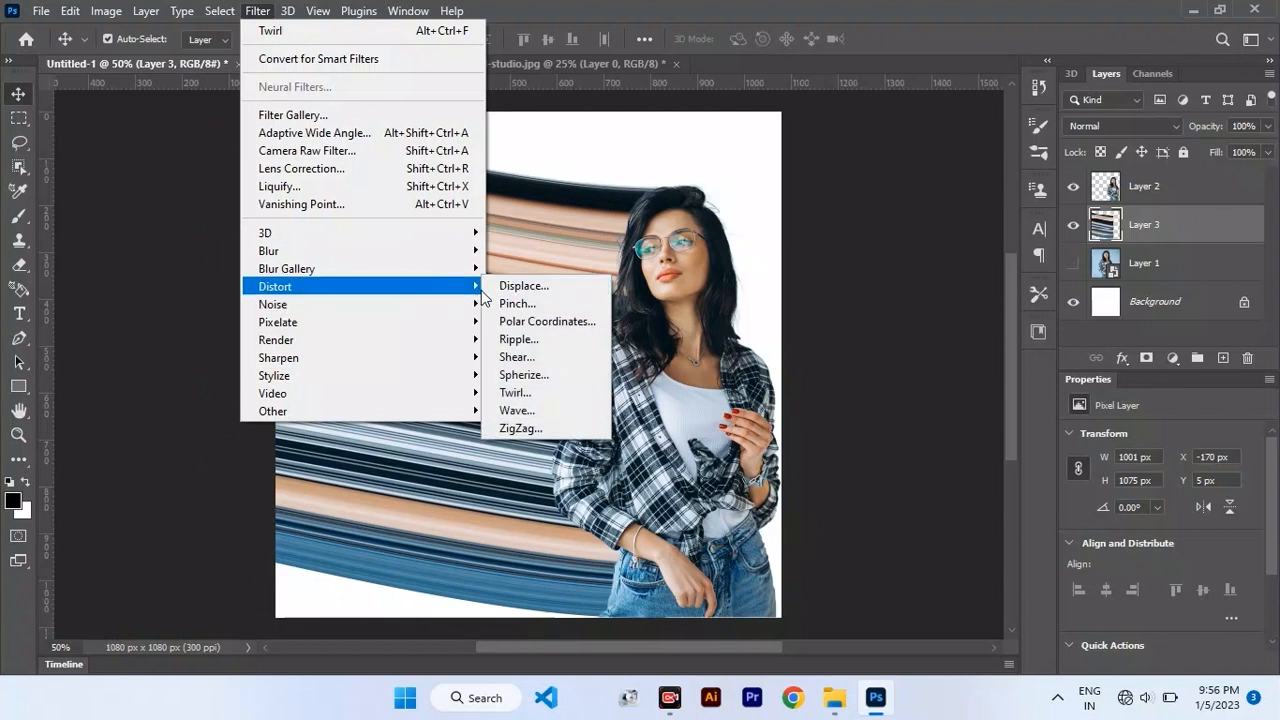
{"action": "left_click", "coordinate": [546, 399]}
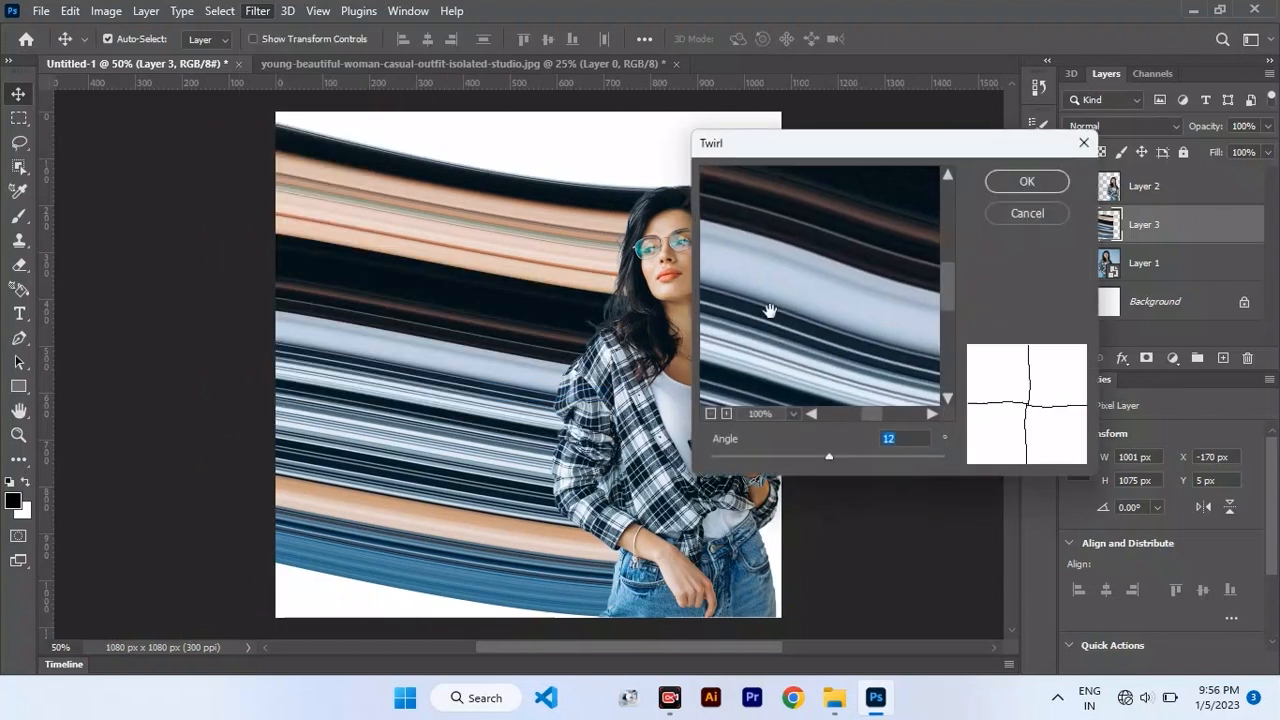
{"action": "left_click_drag", "start_coordinate": [828, 463], "coordinate": [830, 451]}
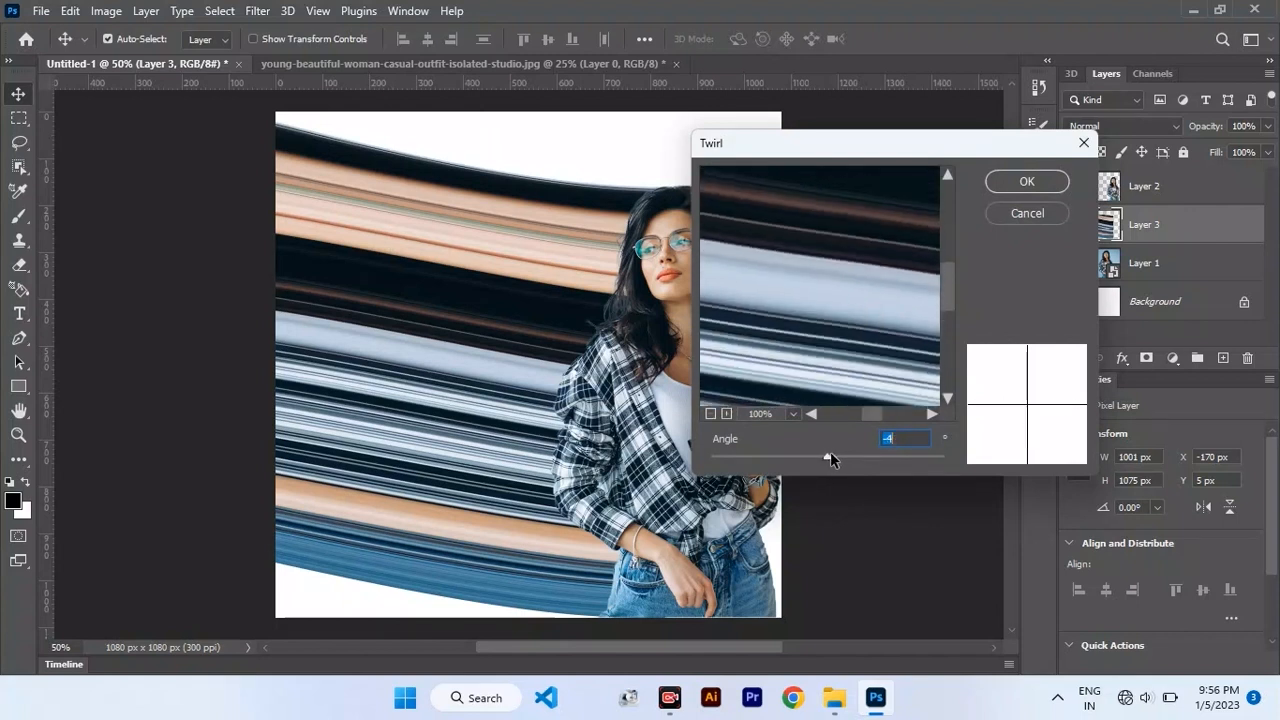
{"action": "left_click", "coordinate": [1030, 182]}
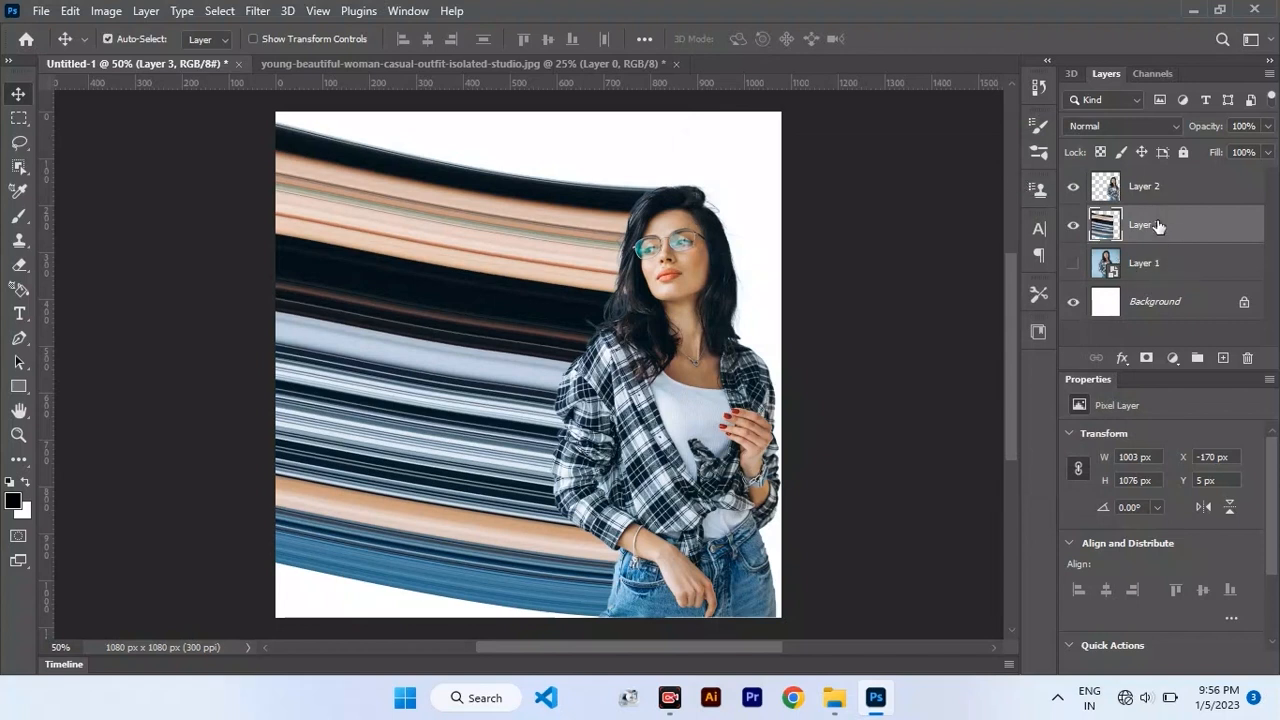
Transform the woman and stripes layers together, nudging them slightly left and down.
{"action": "left_click", "coordinate": [1153, 201], "text": "ctrl"}
{"action": "key", "text": "ctrl+t"}
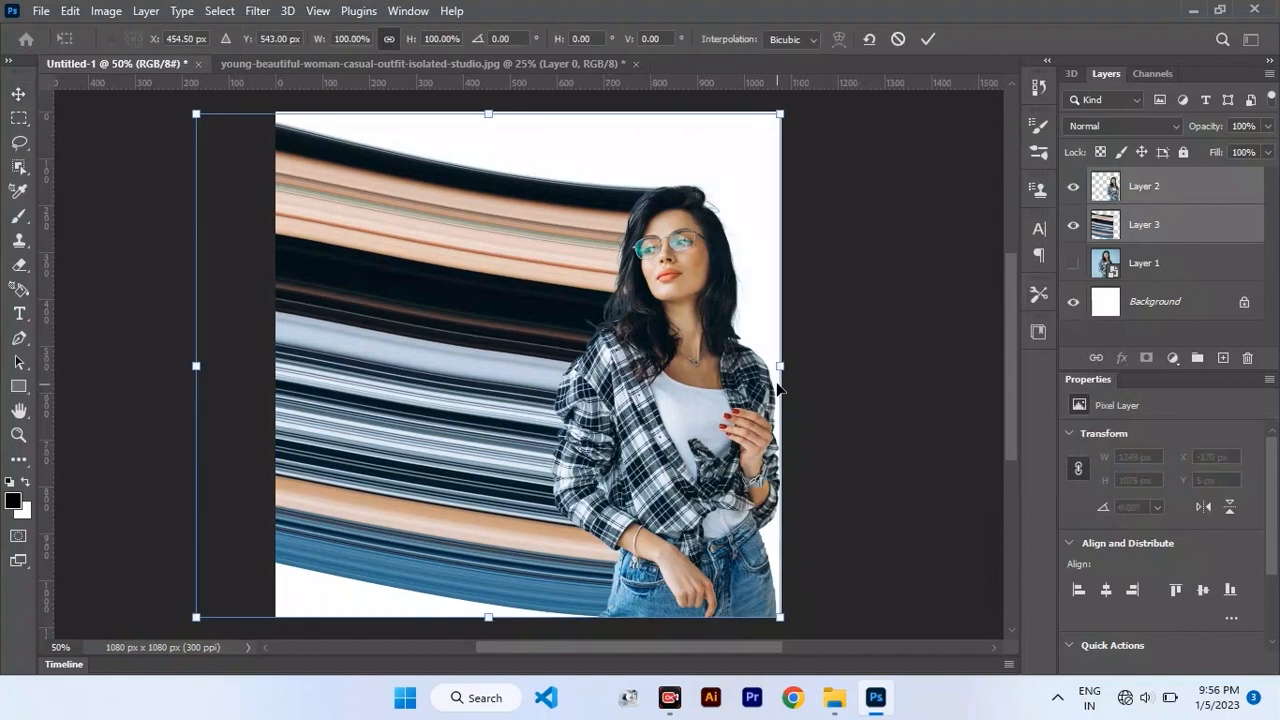
{"action": "key", "text": "Return"}
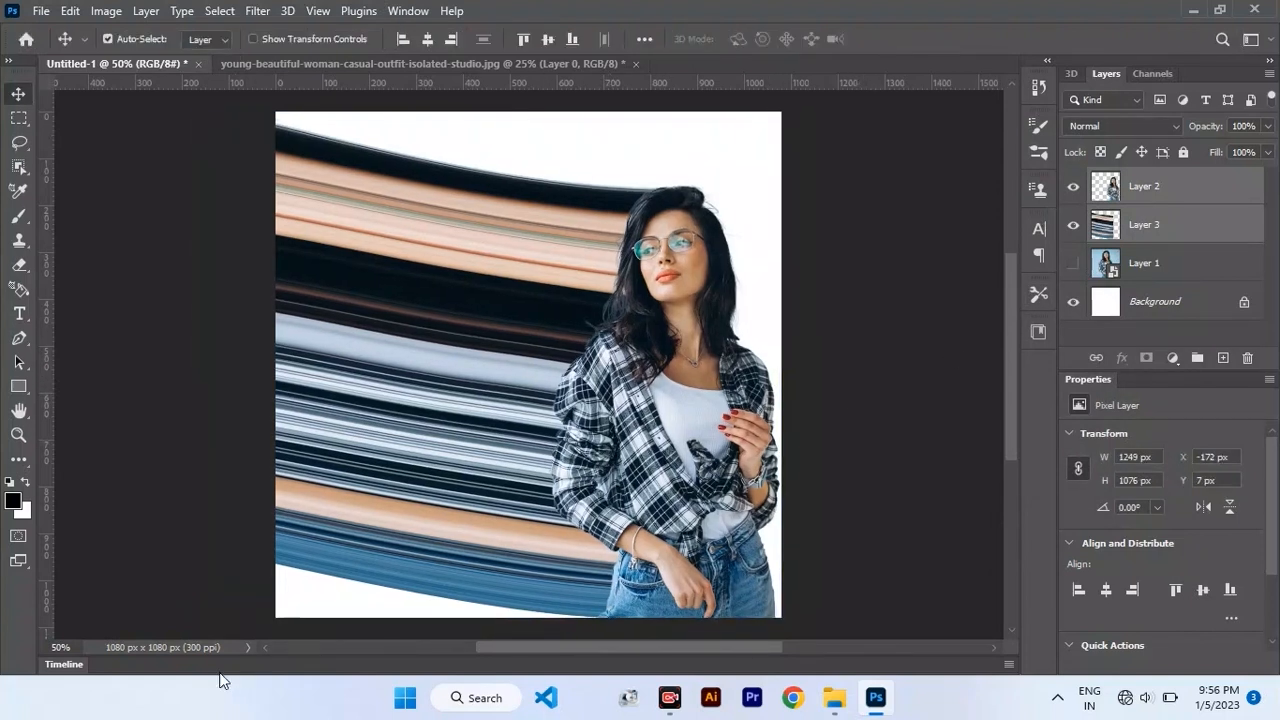
Soften the stripes layer with a Gaussian Blur of about 4.7 pixels radius.
{"action": "left_click", "coordinate": [1213, 236]}
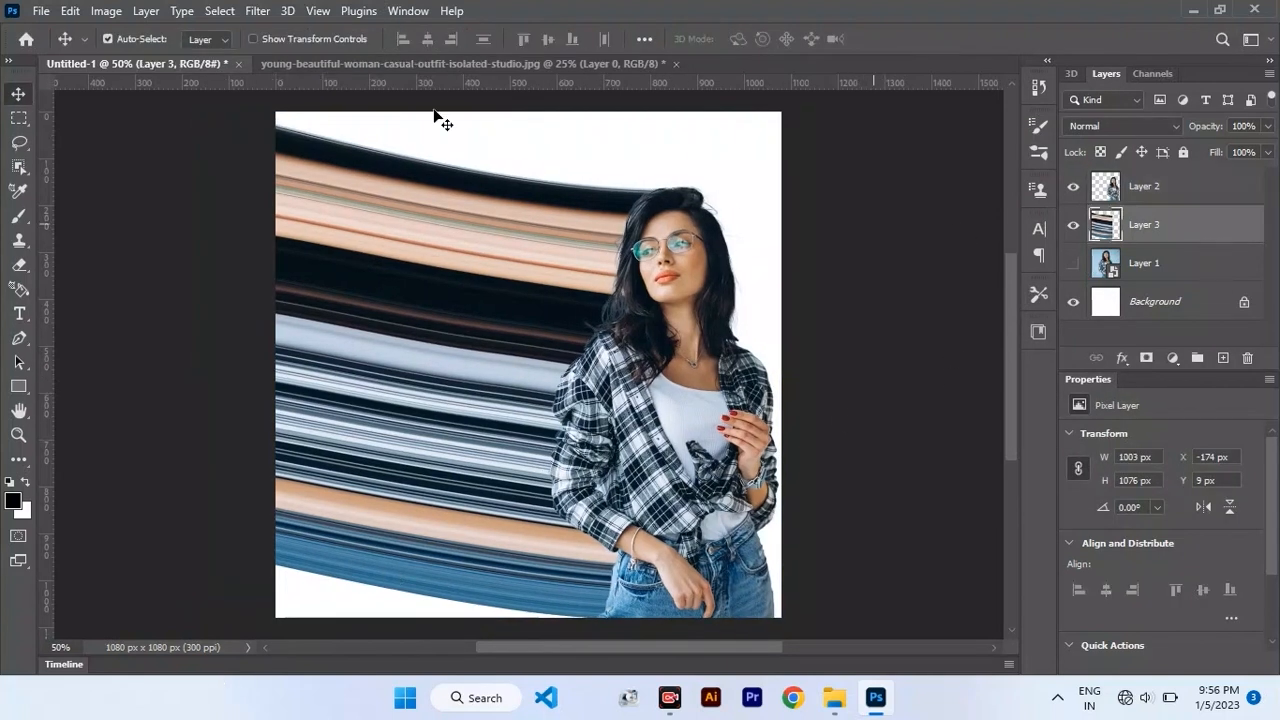
{"action": "left_click", "coordinate": [257, 11]}
{"action": "mouse_move", "coordinate": [400, 255]}
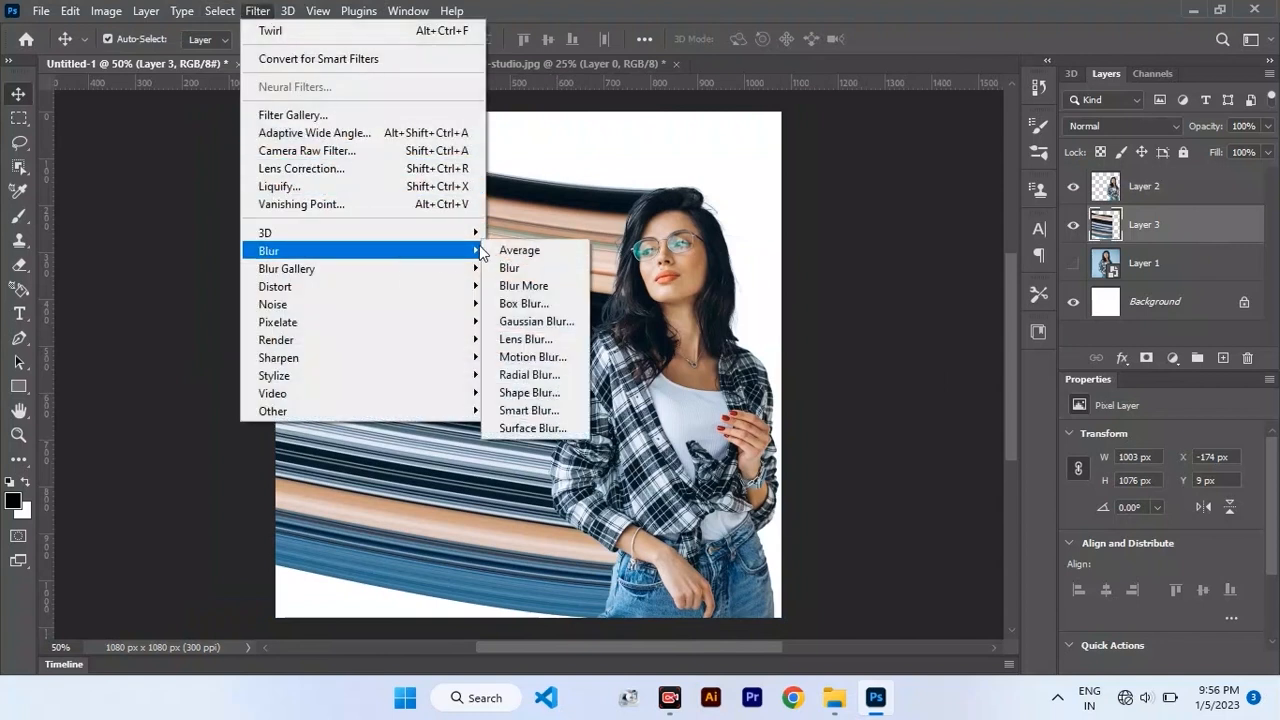
{"action": "left_click", "coordinate": [540, 322]}
{"action": "left_click_drag", "start_coordinate": [710, 121], "coordinate": [920, 153]}
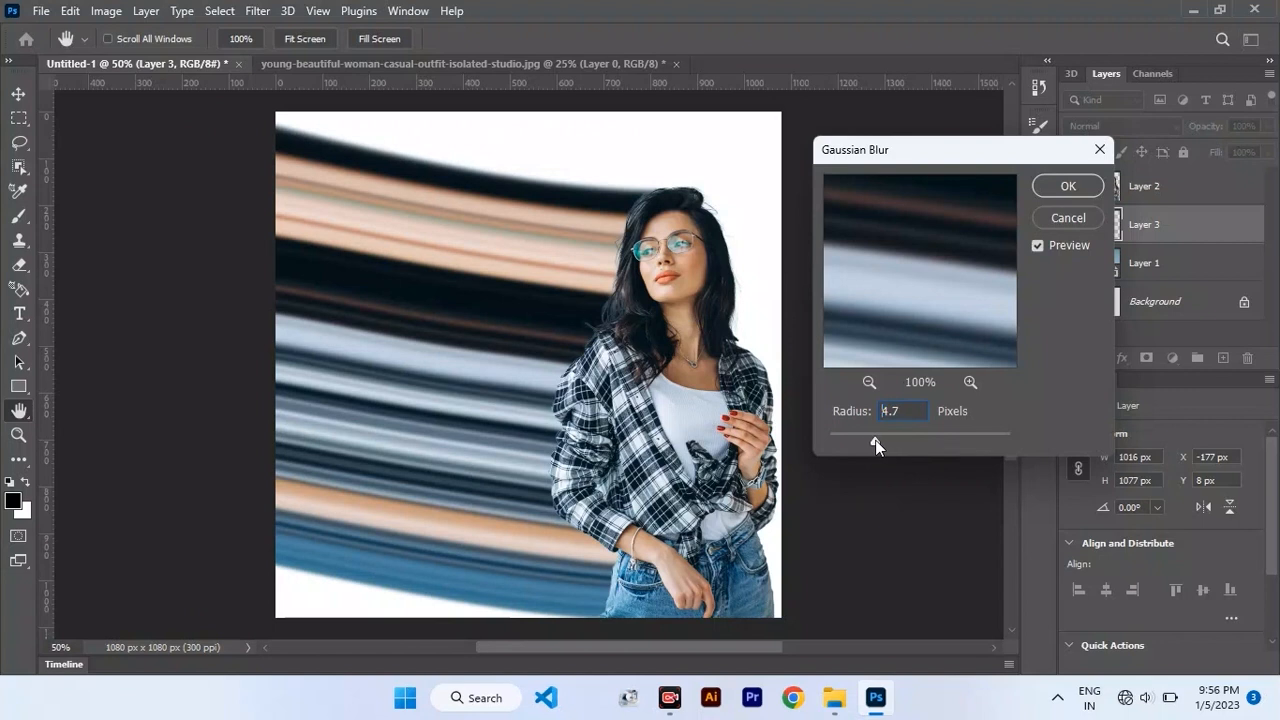
{"action": "left_click_drag", "start_coordinate": [882, 440], "coordinate": [872, 436]}
{"action": "left_click", "coordinate": [1050, 194]}
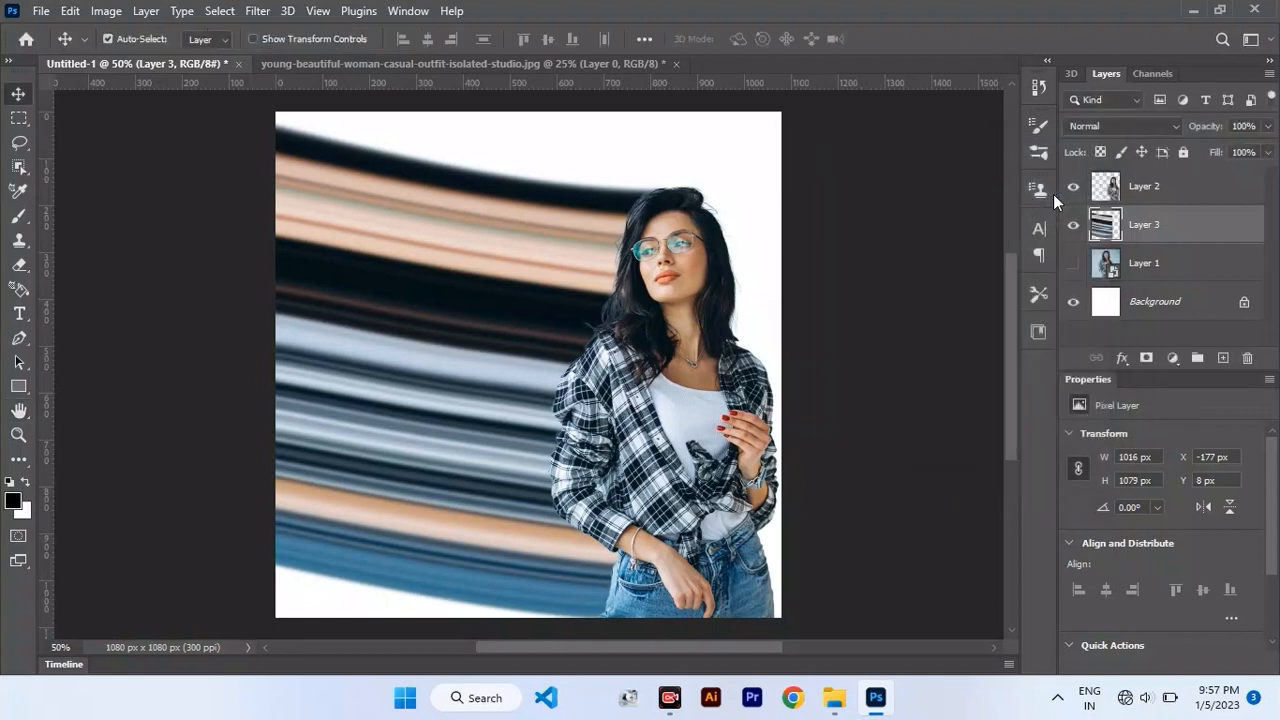
Duplicate the woman cutout layer.
{"action": "scroll", "coordinate": [664, 470], "scroll_direction": "down", "scroll_amount": 1}
{"action": "scroll", "coordinate": [664, 470], "scroll_direction": "up", "scroll_amount": 2}
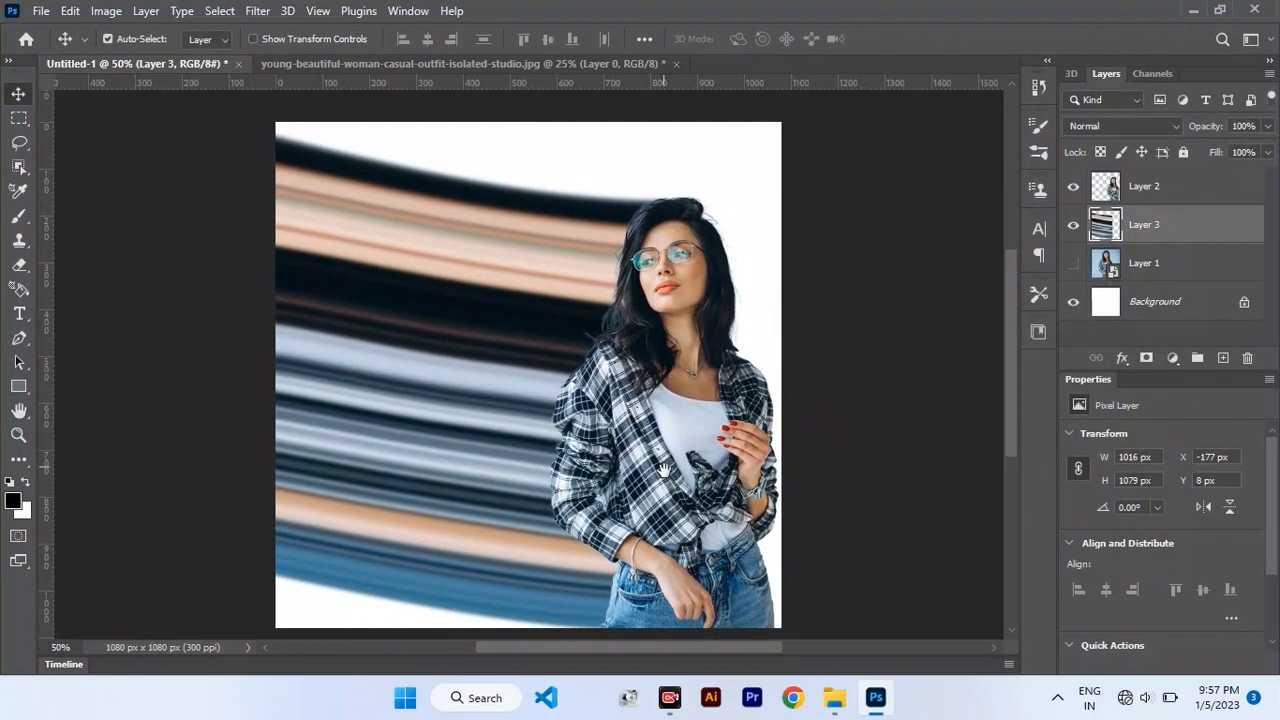
{"action": "left_click", "coordinate": [1182, 276]}
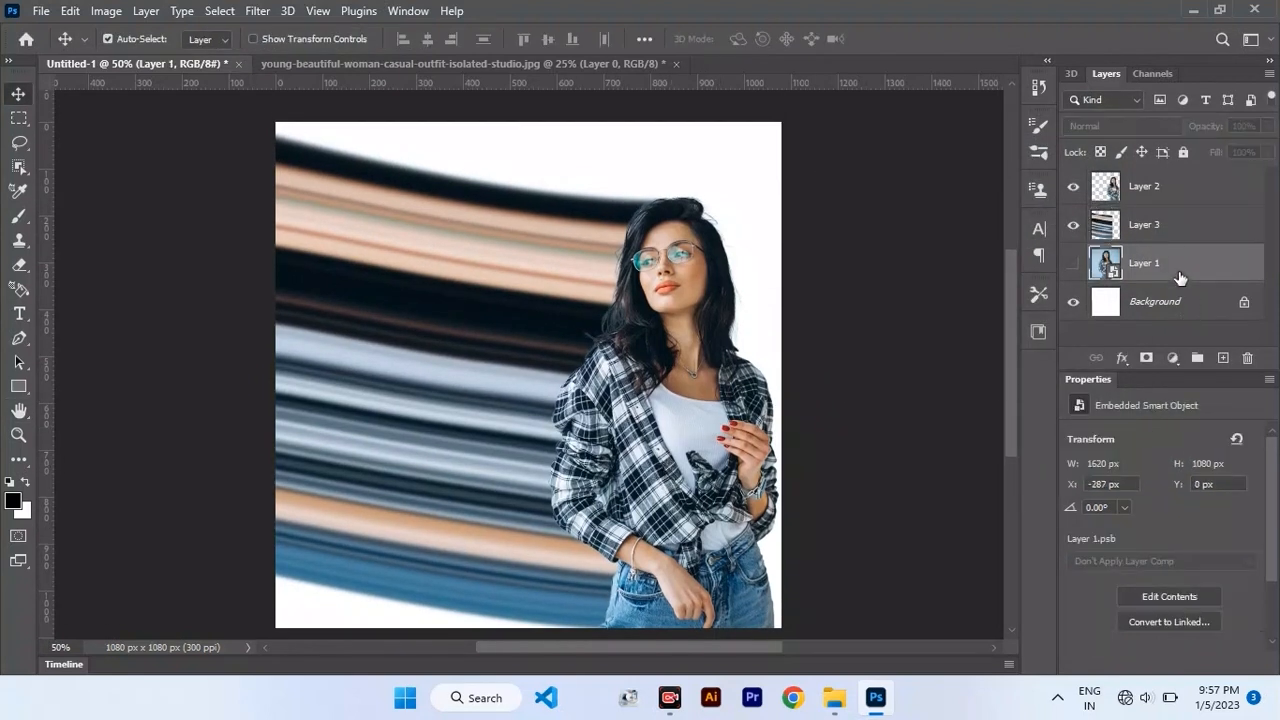
{"action": "left_click", "coordinate": [1150, 196]}
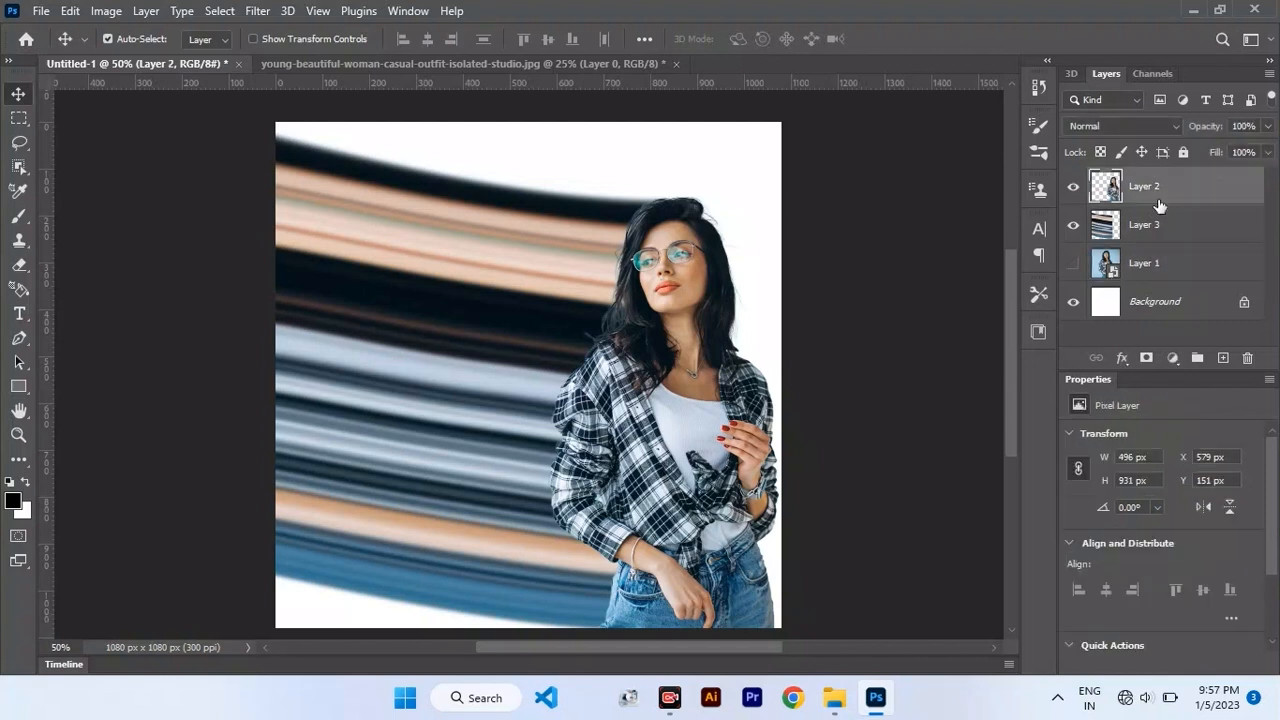
{"action": "key", "text": "ctrl+j"}
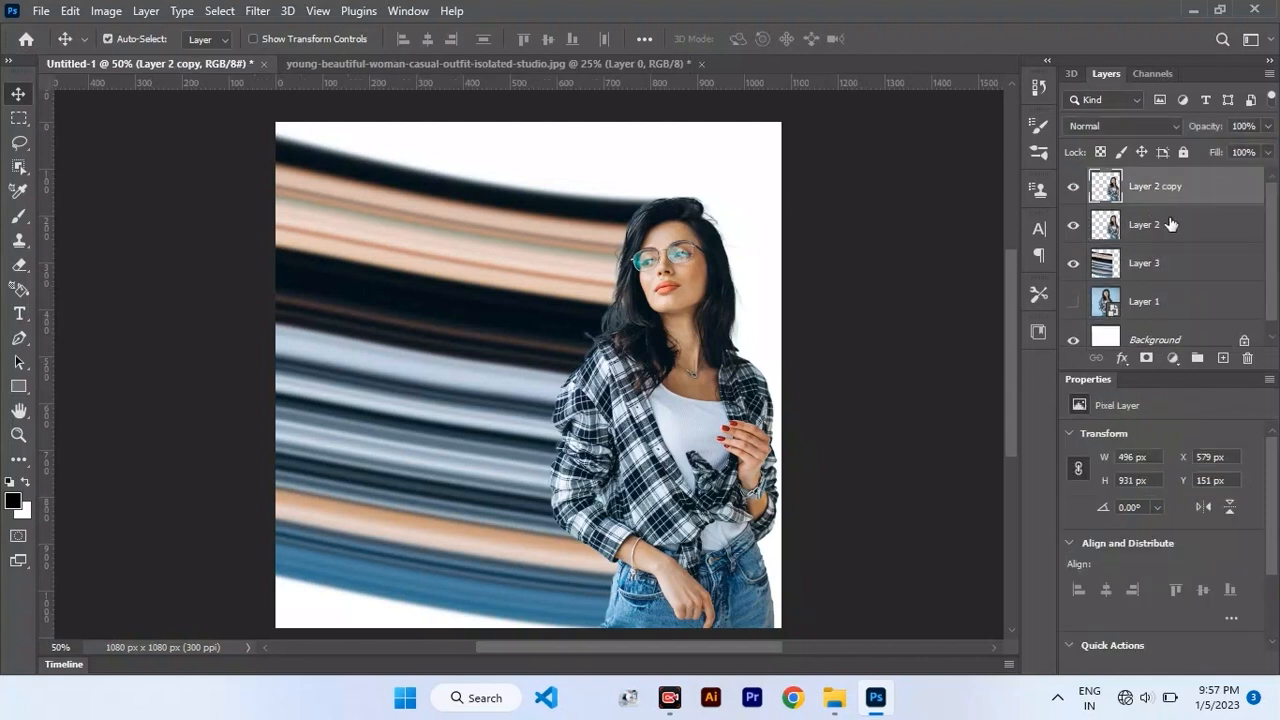
{"action": "key", "text": "ctrl+t"}
{"action": "left_click_drag", "start_coordinate": [703, 413], "coordinate": [693, 420]}
{"action": "key", "text": "Escape"}
Offset the lower woman layer slightly left and down from its duplicate, to X 563 px and Y 156 px.
{"action": "left_click", "coordinate": [1171, 247]}
{"action": "key", "text": "ctrl+t"}
{"action": "left_click_drag", "start_coordinate": [656, 392], "coordinate": [641, 392]}
{"action": "key", "text": "Return"}
Add a black Color Overlay effect to the lower woman cutout, Layer 2, in its blending options.
{"action": "right_click", "coordinate": [1130, 224]}
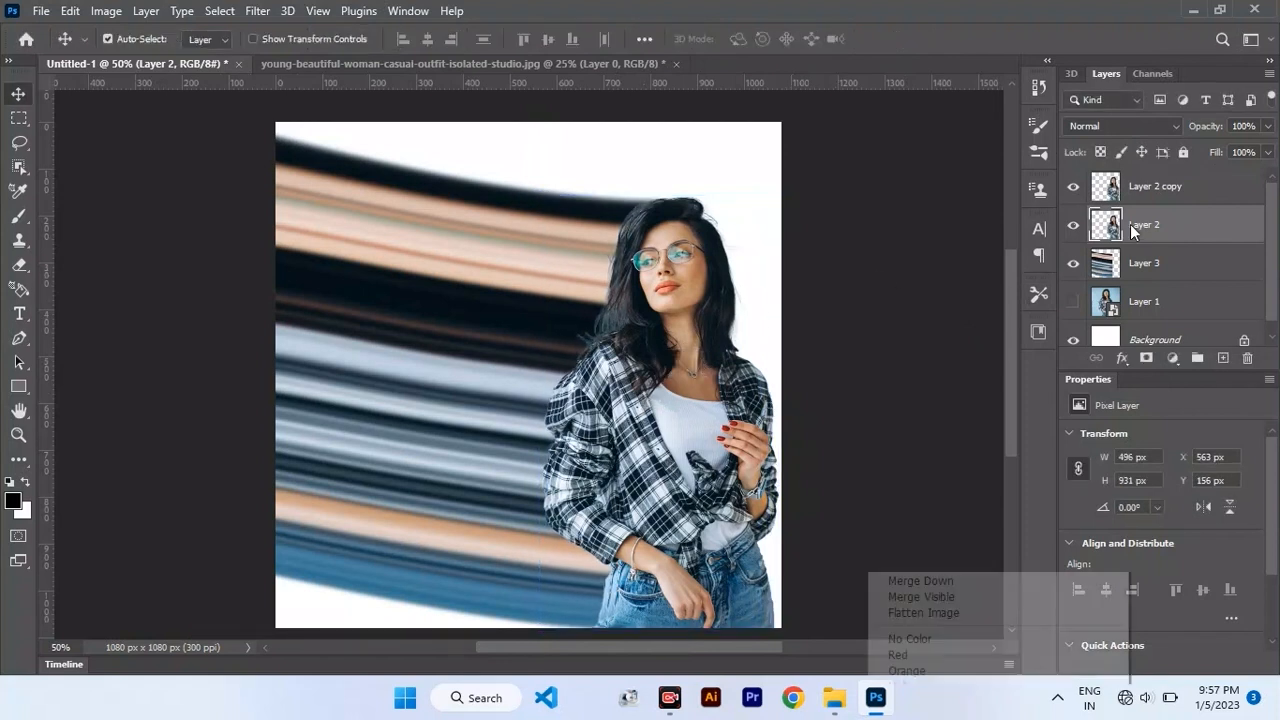
{"action": "left_click", "coordinate": [1018, 25]}
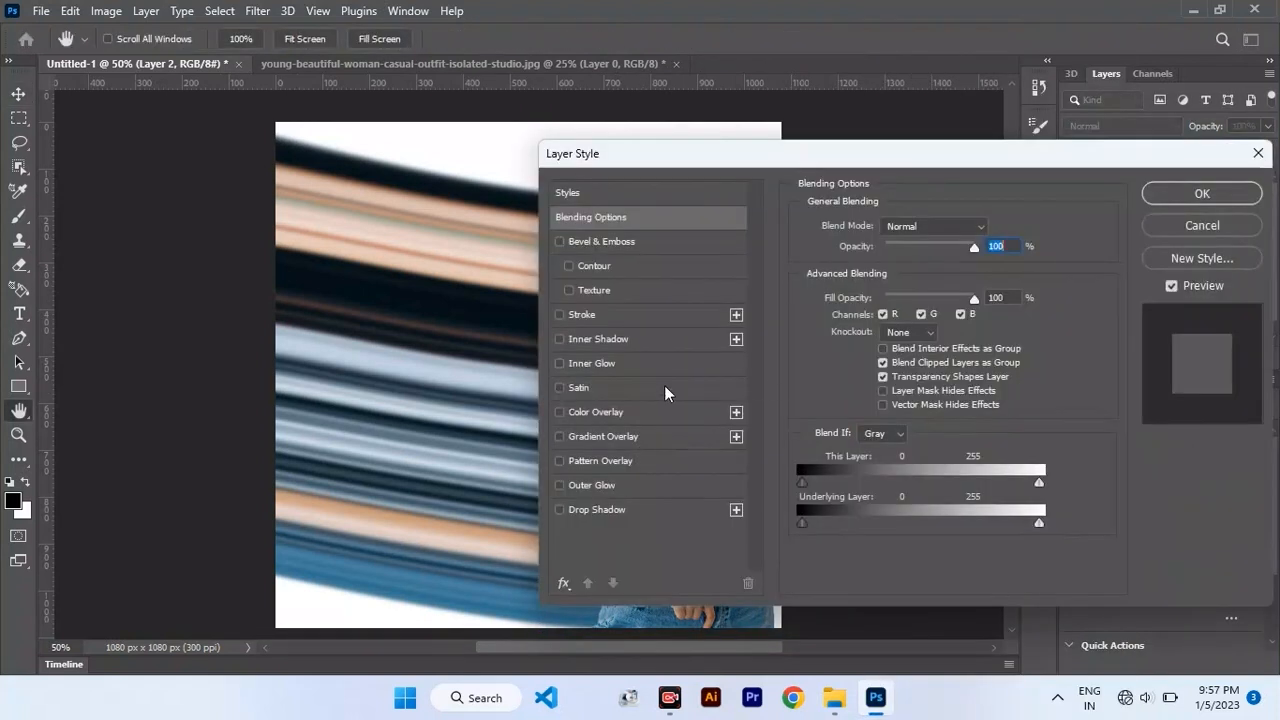
{"action": "left_click", "coordinate": [648, 414]}
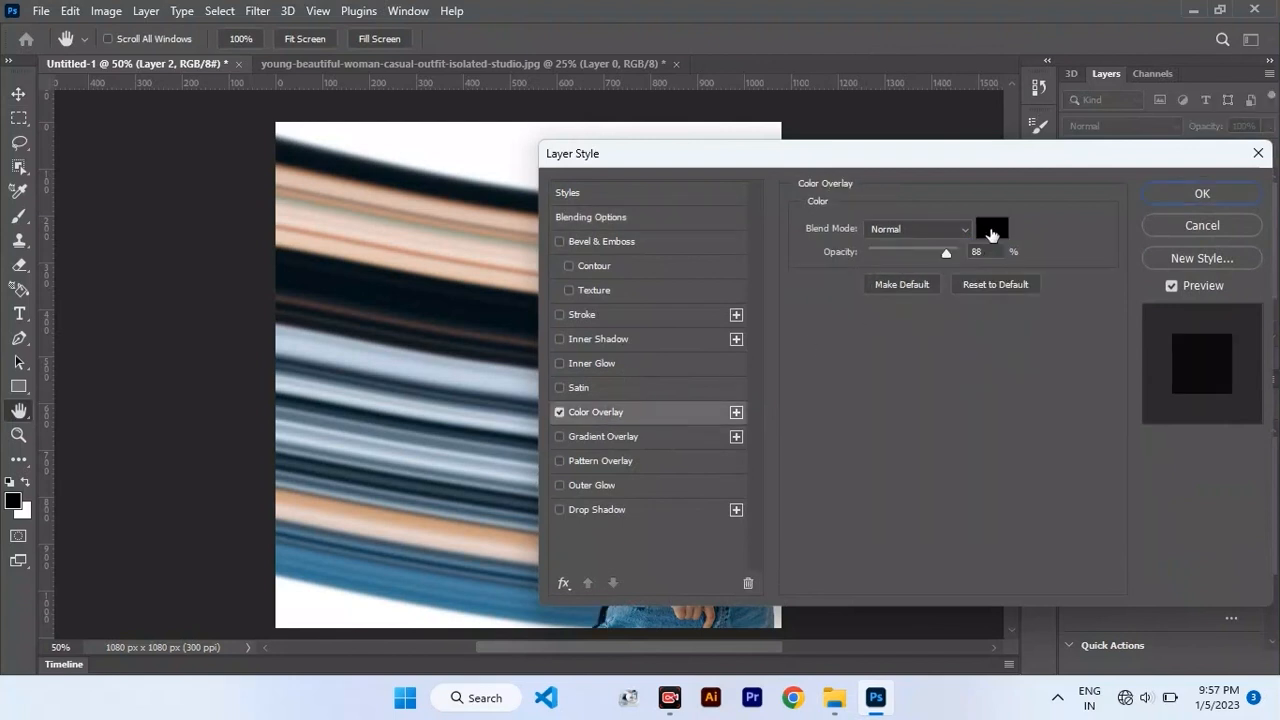
{"action": "left_click", "coordinate": [986, 236]}
{"action": "left_click", "coordinate": [1060, 278]}
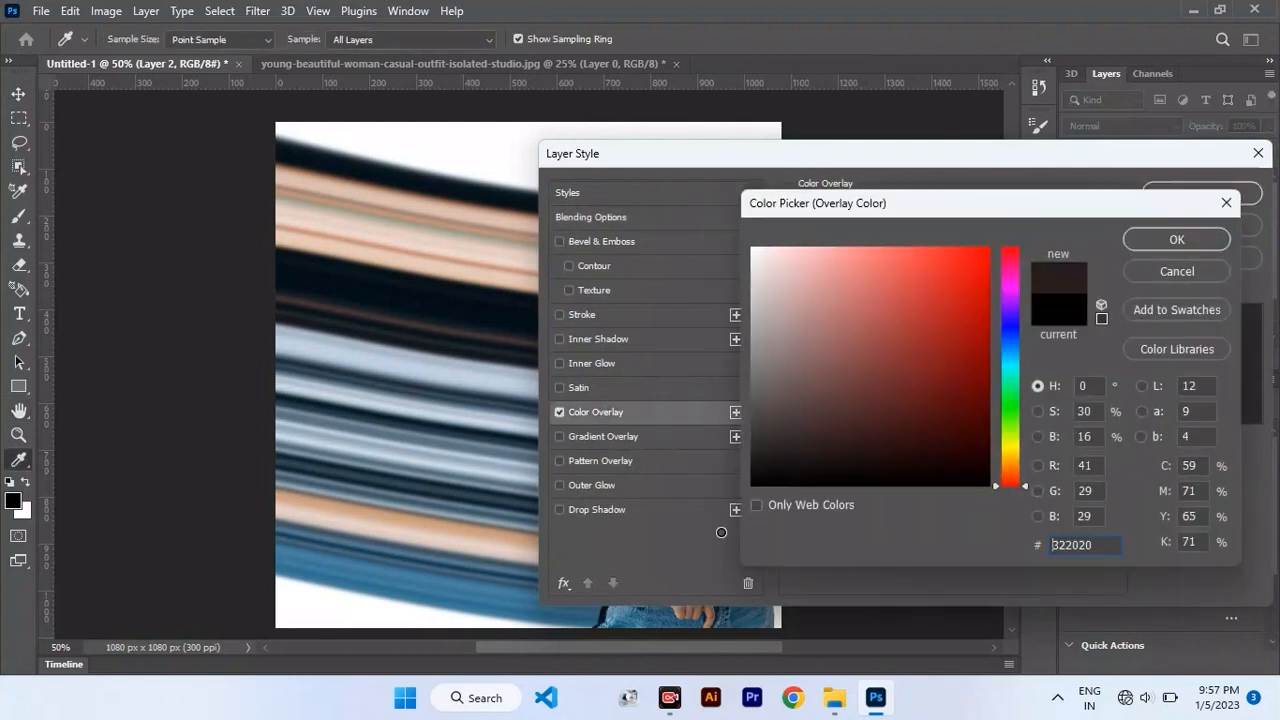
{"action": "left_click", "coordinate": [1148, 245]}
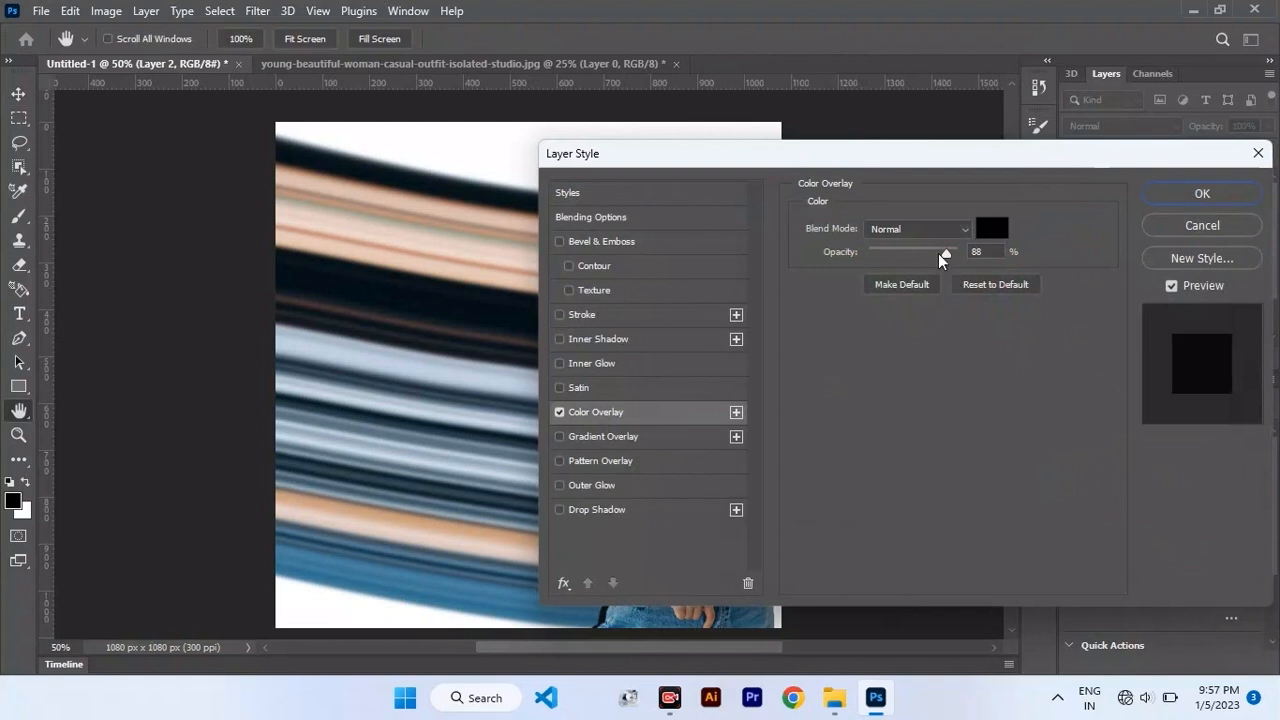
Adjust the opacity of the black Color Overlay while checking the offset copy on the canvas, and apply the layer style.
{"action": "left_click_drag", "start_coordinate": [942, 258], "coordinate": [918, 258]}
{"action": "left_click_drag", "start_coordinate": [960, 153], "coordinate": [1075, 161]}
{"action": "key", "text": "Down"}
{"action": "key", "text": "Down"}
{"action": "key", "text": "Down"}
{"action": "key", "text": "Down"}
{"action": "key", "text": "Down"}
{"action": "key", "text": "Down"}
{"action": "key", "text": "Down"}
{"action": "key", "text": "Down"}
{"action": "key", "text": "Down"}
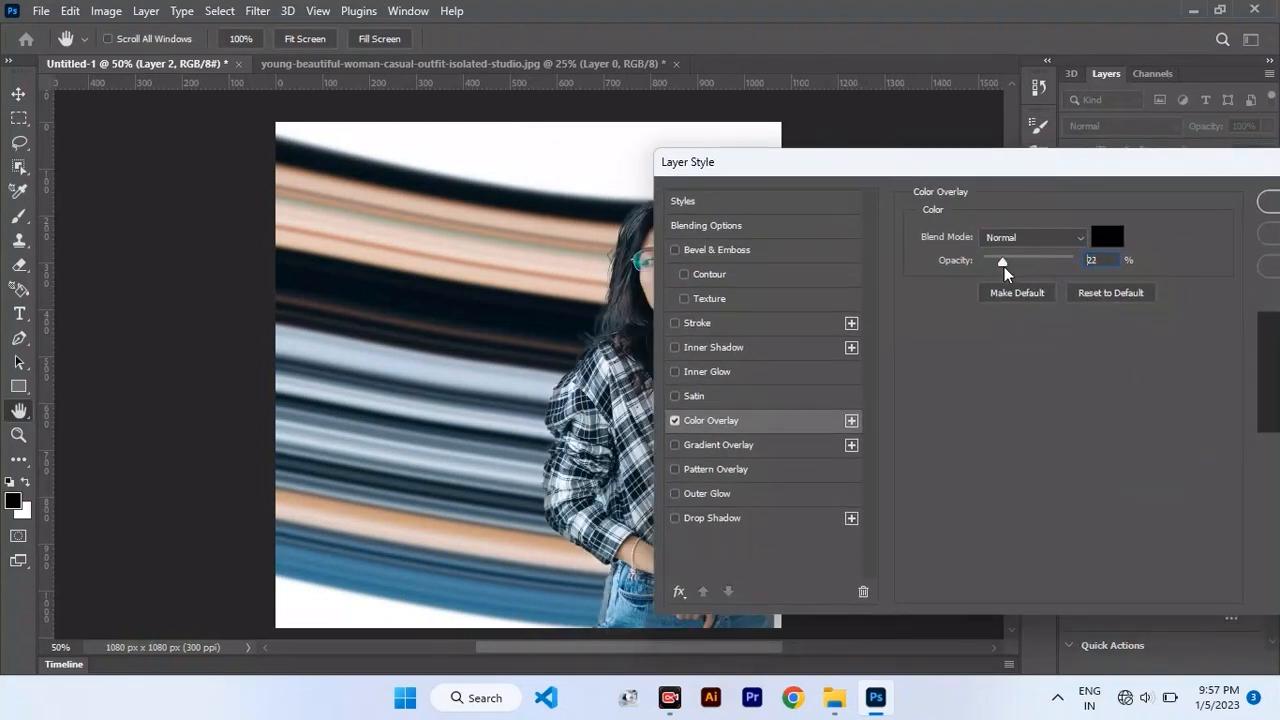
{"action": "left_click_drag", "start_coordinate": [1024, 275], "coordinate": [1056, 278]}
{"action": "left_click_drag", "start_coordinate": [1064, 160], "coordinate": [929, 151]}
{"action": "left_click", "coordinate": [1180, 193]}
Lower the dark offset copy's layer opacity to 7% and nudge it slightly left.
{"action": "left_click", "coordinate": [1266, 127]}
{"action": "left_click_drag", "start_coordinate": [1216, 150], "coordinate": [1186, 146]}
{"action": "key", "text": "ctrl+t"}
{"action": "left_click_drag", "start_coordinate": [651, 455], "coordinate": [647, 465]}
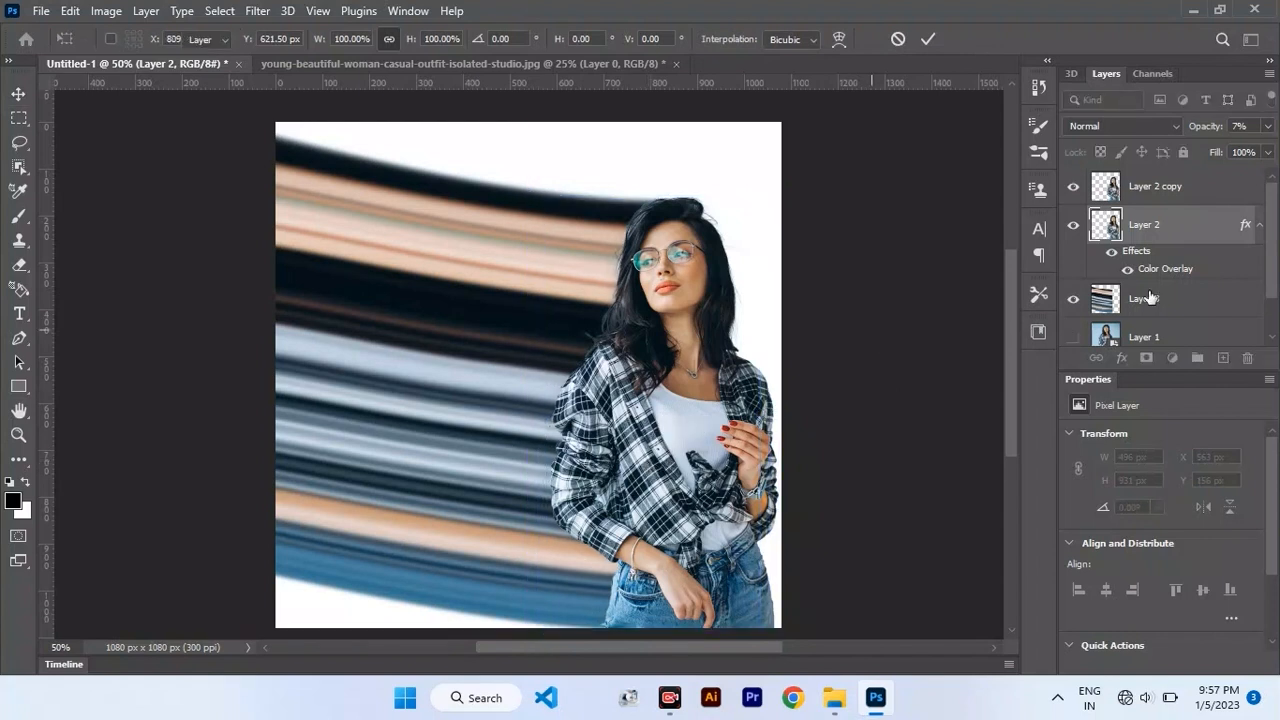
{"action": "key", "text": "Return"}
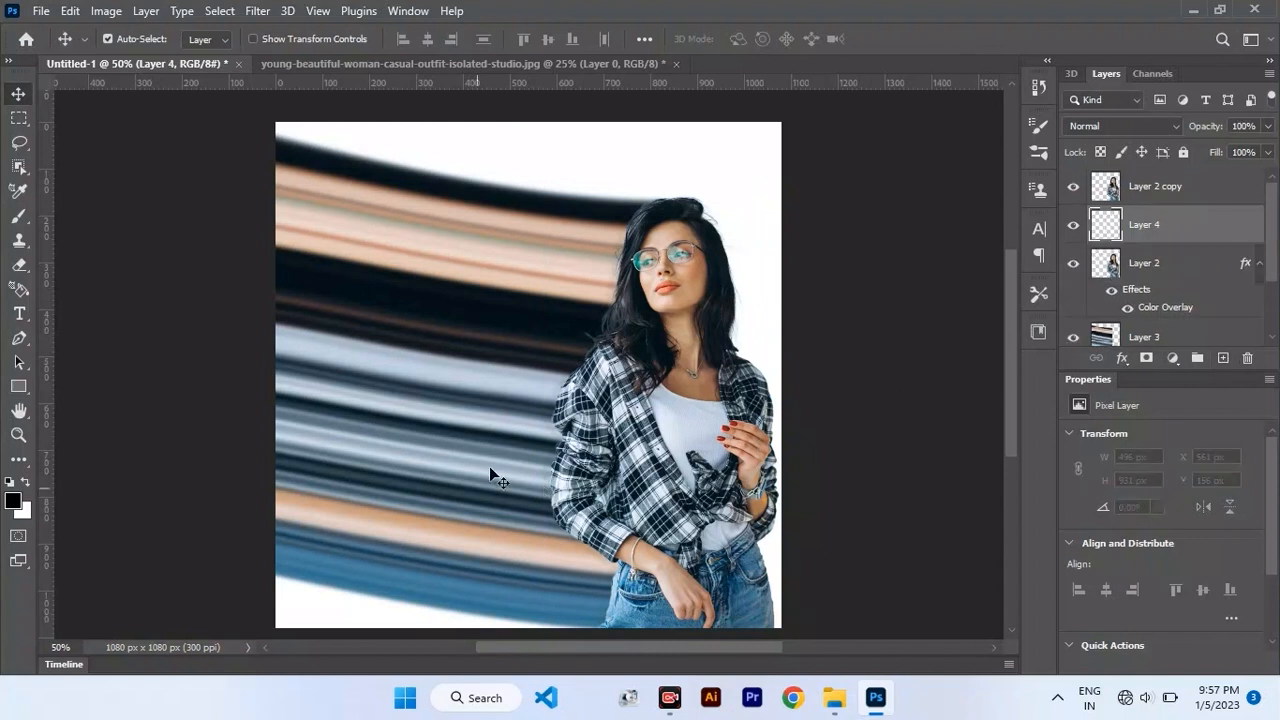
Paint a soft black shadow with a 200 px brush along the woman's stripe-side edge on Layer 4, and set that layer's opacity to 36%.
{"action": "left_click", "coordinate": [18, 216]}
{"action": "left_click", "coordinate": [72, 219]}
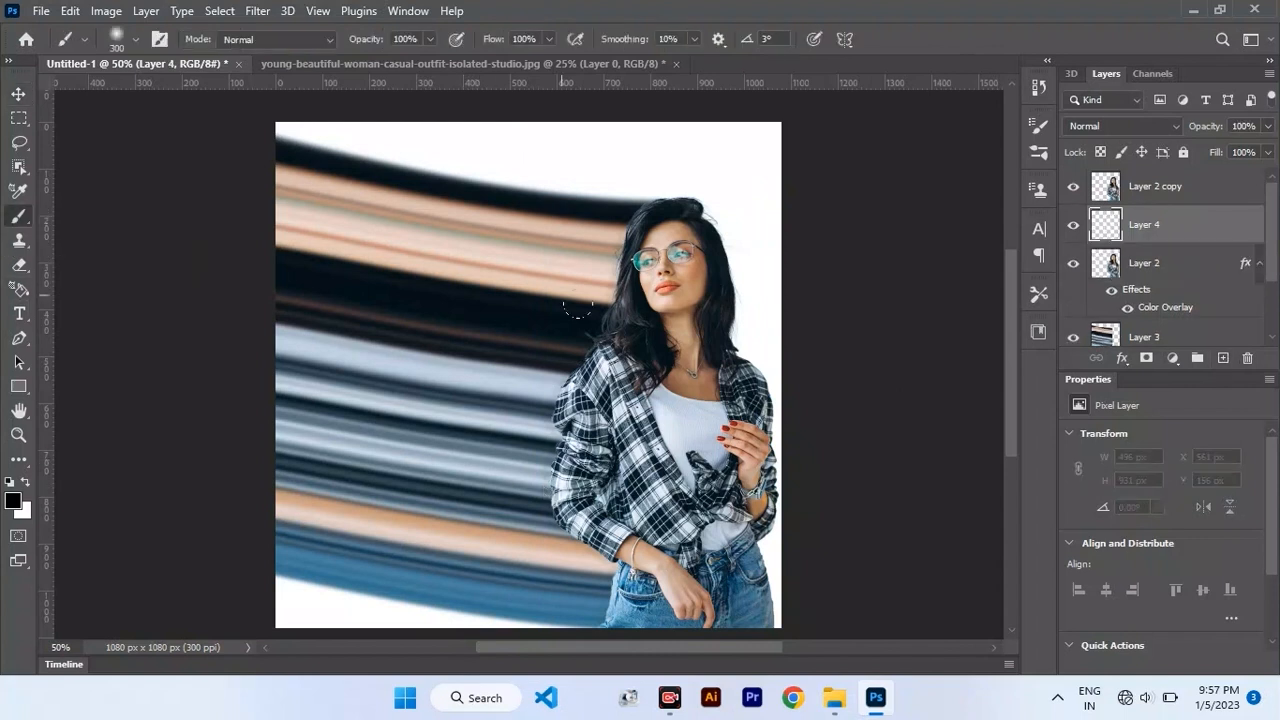
{"action": "key", "text": "bracketleft"}
{"action": "mouse_move", "coordinate": [570, 350]}
{"action": "left_mouse_down"}
{"action": "mouse_move", "coordinate": [621, 207]}
{"action": "mouse_move", "coordinate": [543, 420]}
{"action": "mouse_move", "coordinate": [600, 571]}
{"action": "mouse_move", "coordinate": [595, 605]}
{"action": "left_mouse_up"}
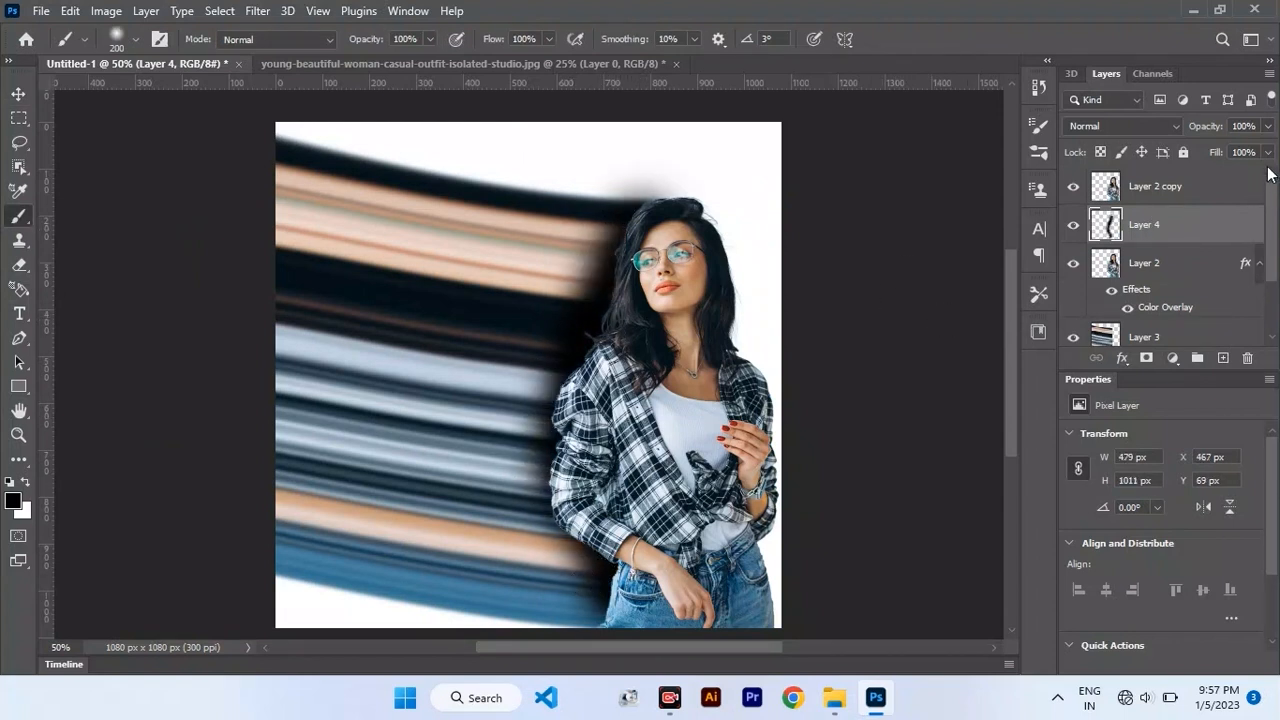
{"action": "left_click", "coordinate": [1268, 128]}
{"action": "left_click_drag", "start_coordinate": [1211, 149], "coordinate": [1220, 150]}
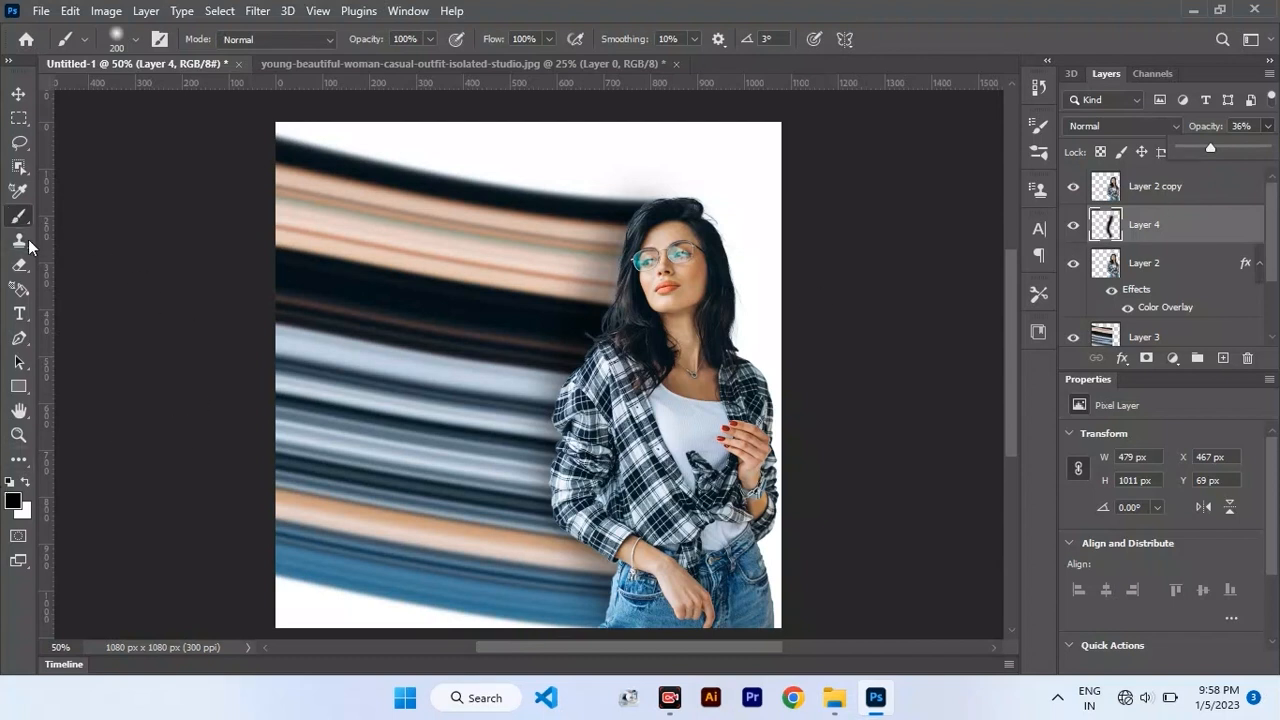
Erase the outer edge of the painted shadow over the stripes with a soft 150 px eraser.
{"action": "left_click", "coordinate": [19, 265]}
{"action": "mouse_move", "coordinate": [585, 250]}
{"action": "left_mouse_down"}
{"action": "mouse_move", "coordinate": [603, 258]}
{"action": "mouse_move", "coordinate": [585, 276]}
{"action": "left_mouse_up"}
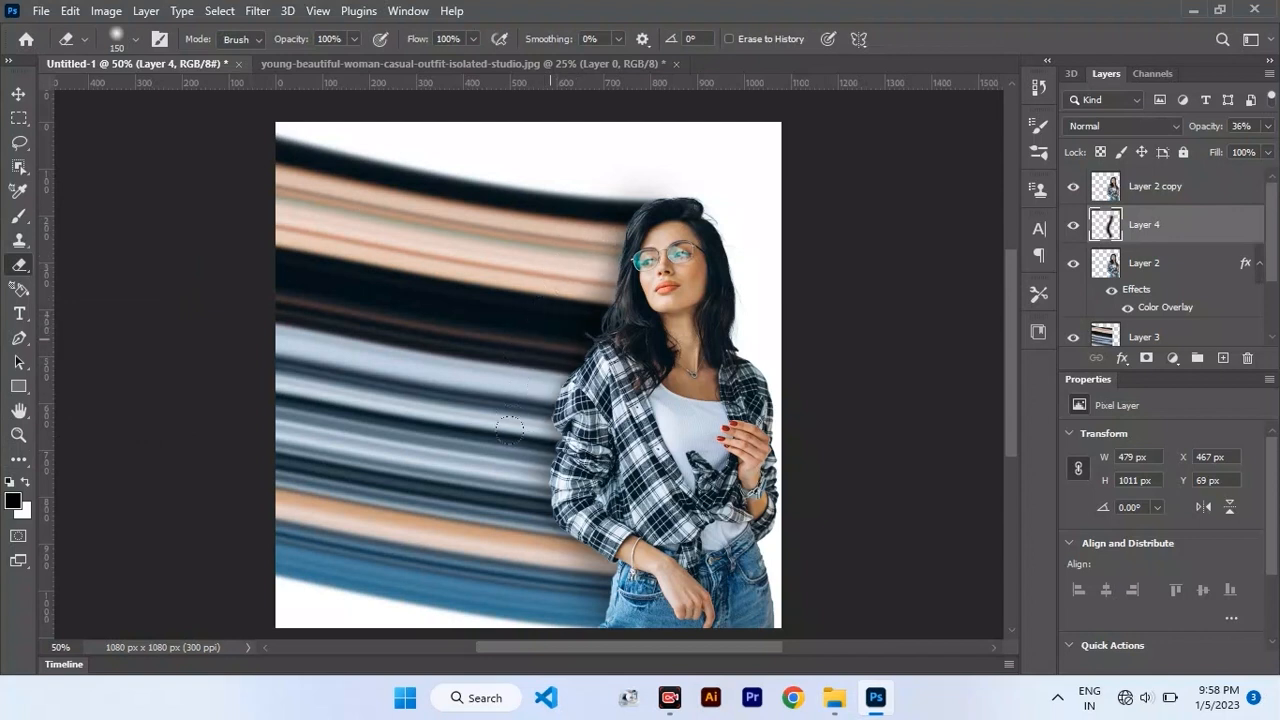
{"action": "left_click_drag", "start_coordinate": [509, 425], "coordinate": [524, 524]}
{"action": "mouse_move", "coordinate": [531, 587]}
{"action": "left_mouse_down"}
{"action": "mouse_move", "coordinate": [579, 597]}
{"action": "mouse_move", "coordinate": [453, 543]}
{"action": "left_mouse_up"}
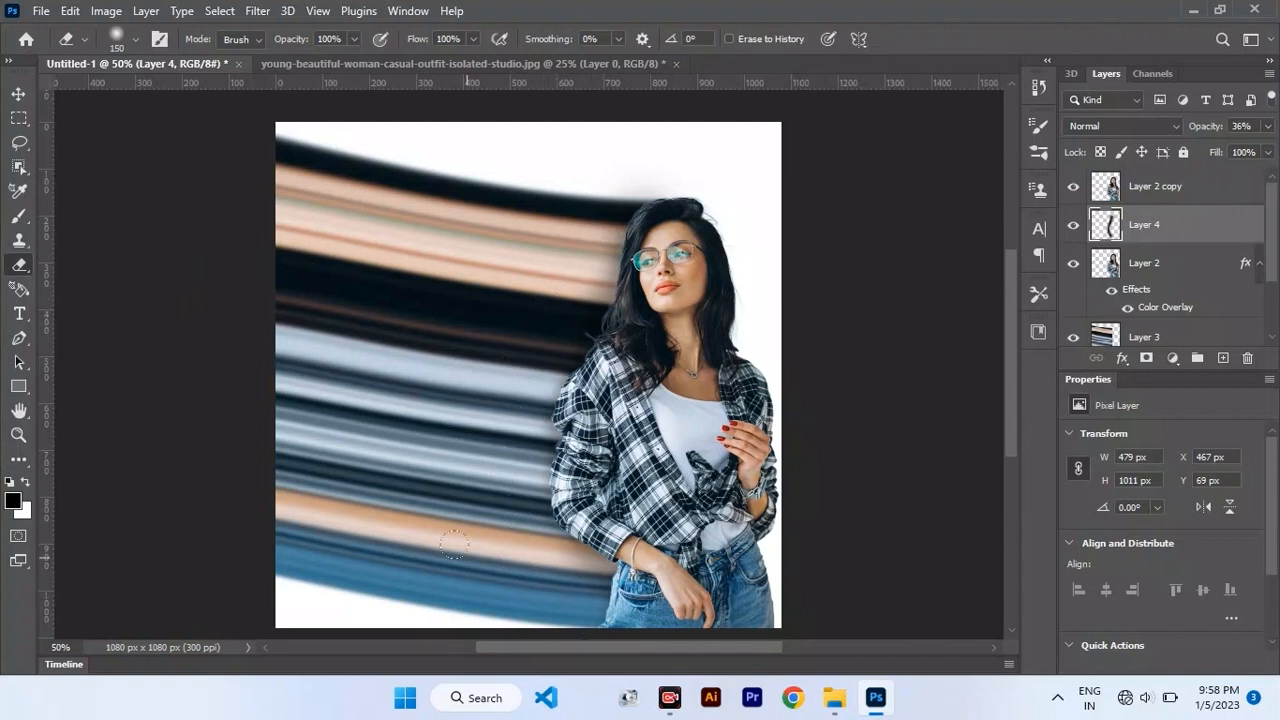
{"action": "key", "text": "v"}
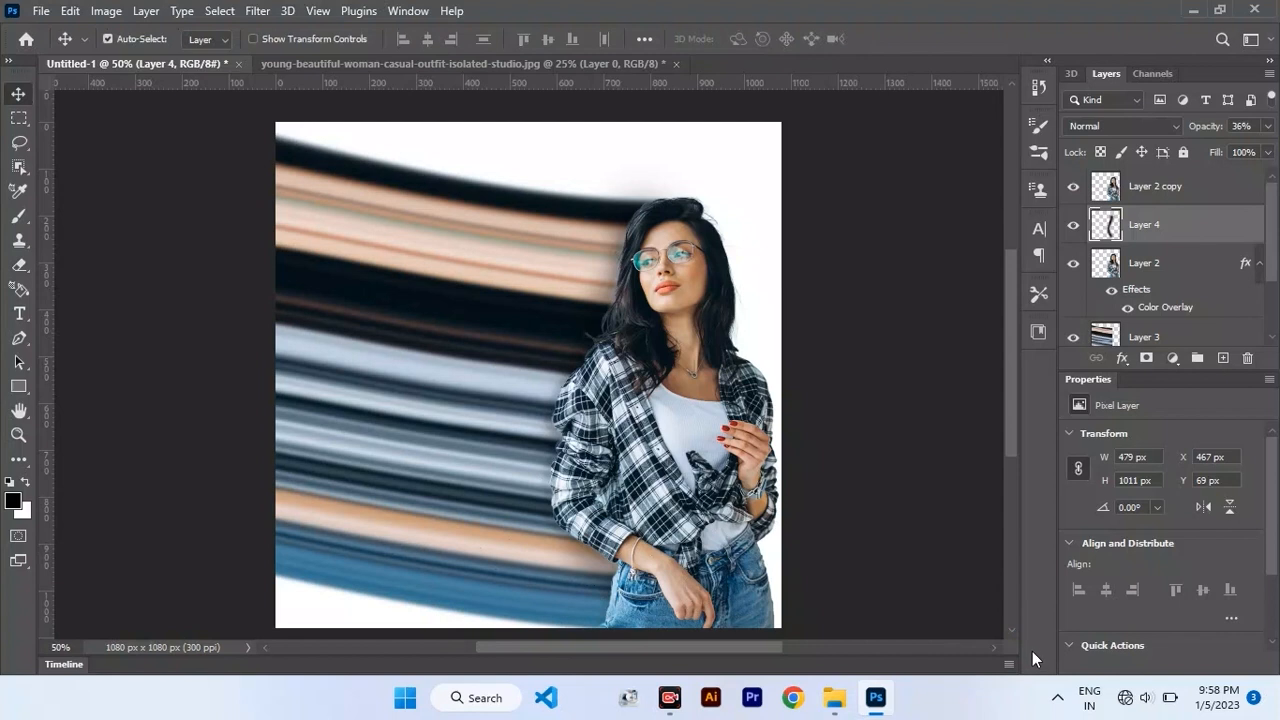
Merge the stripes, shadow and both woman layers into one layer and convert it to a Smart Object.
{"action": "scroll", "coordinate": [1242, 273], "scroll_direction": "down", "scroll_amount": 1}
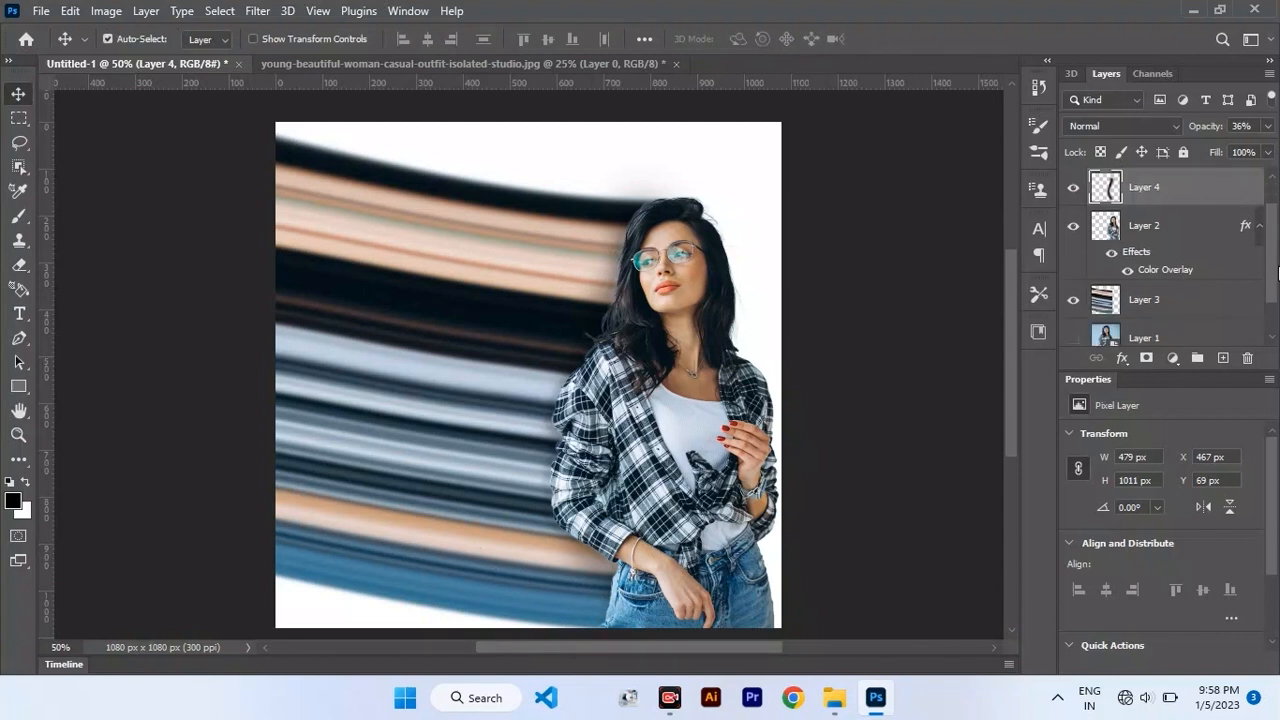
{"action": "left_click", "coordinate": [1236, 304]}
{"action": "scroll", "coordinate": [1236, 300], "scroll_direction": "up", "scroll_amount": 1}
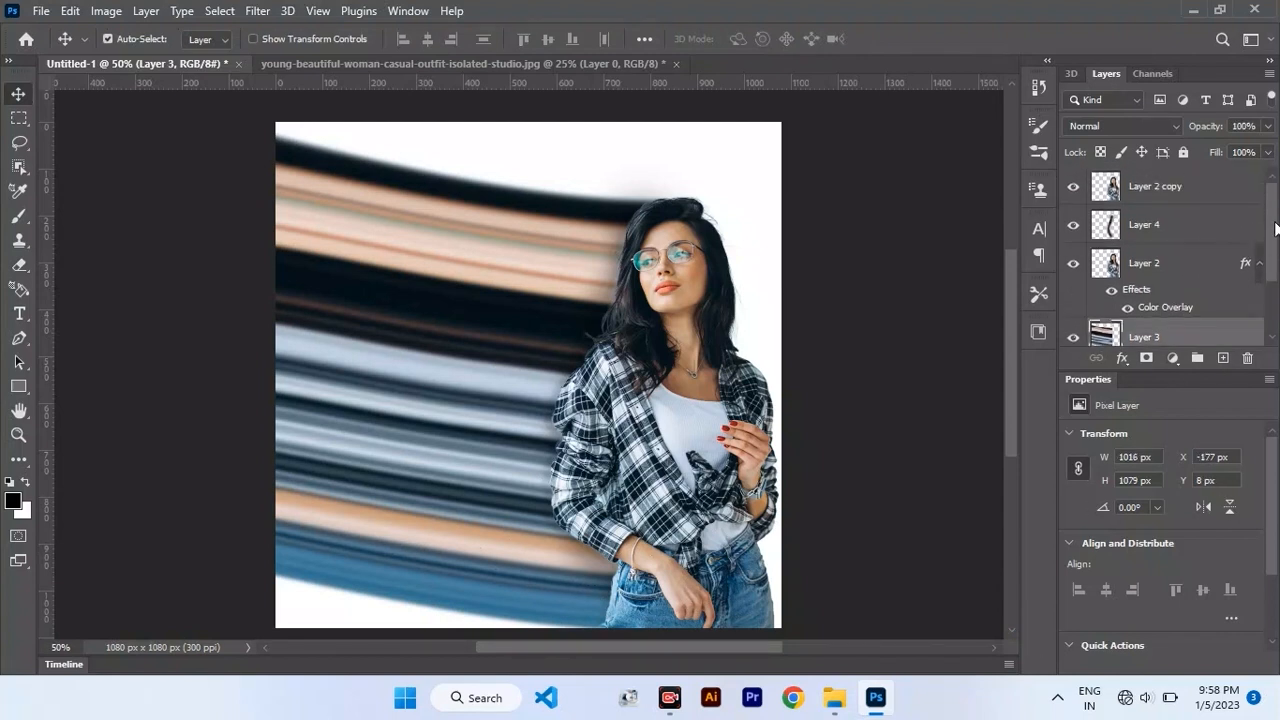
{"action": "left_click", "coordinate": [1212, 197], "text": "shift"}
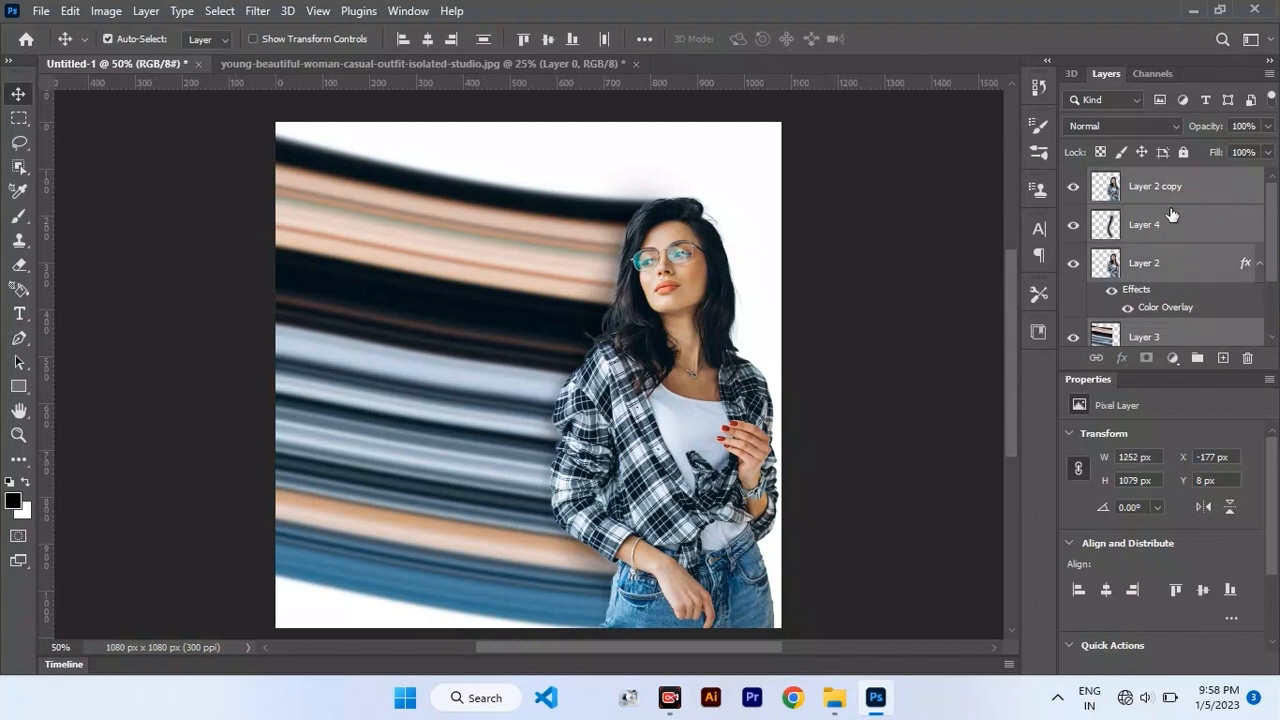
{"action": "key", "text": "ctrl+e"}
{"action": "right_click", "coordinate": [1158, 204]}
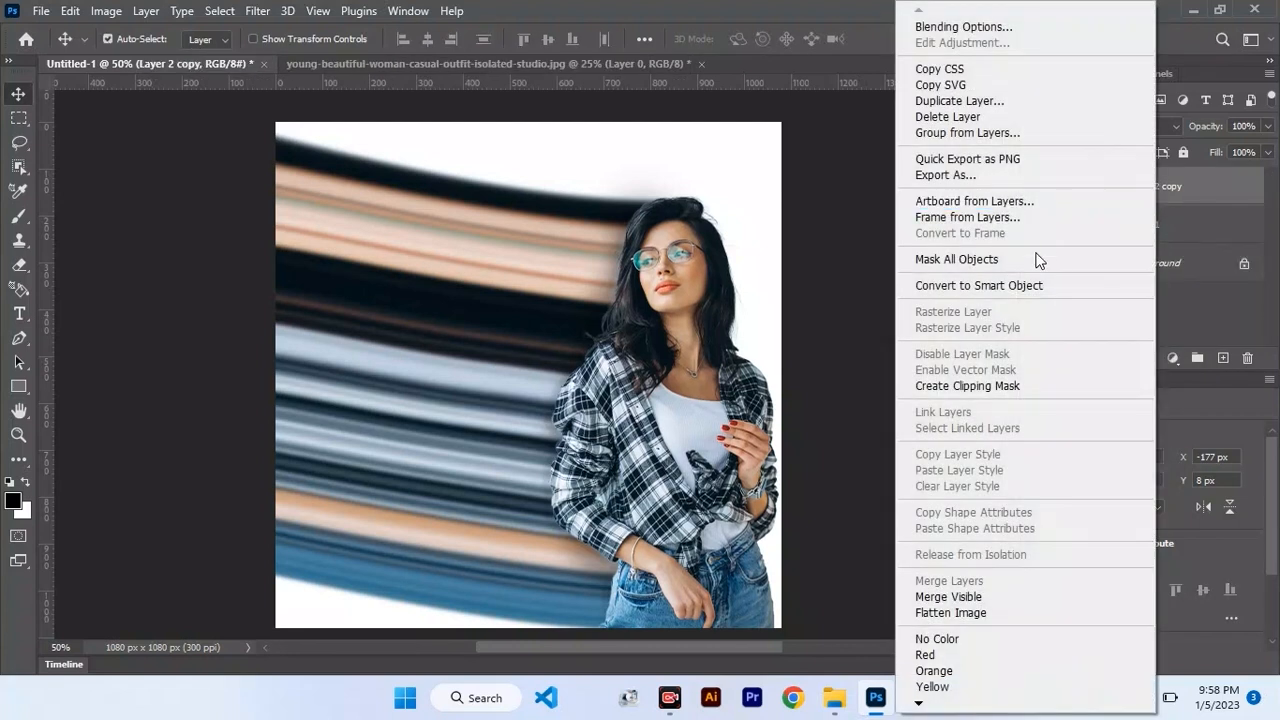
{"action": "left_click", "coordinate": [1034, 285]}
Move the merged woman-and-stripes artwork left so the woman stands near the middle of the canvas.
{"action": "key", "text": "ctrl+t"}
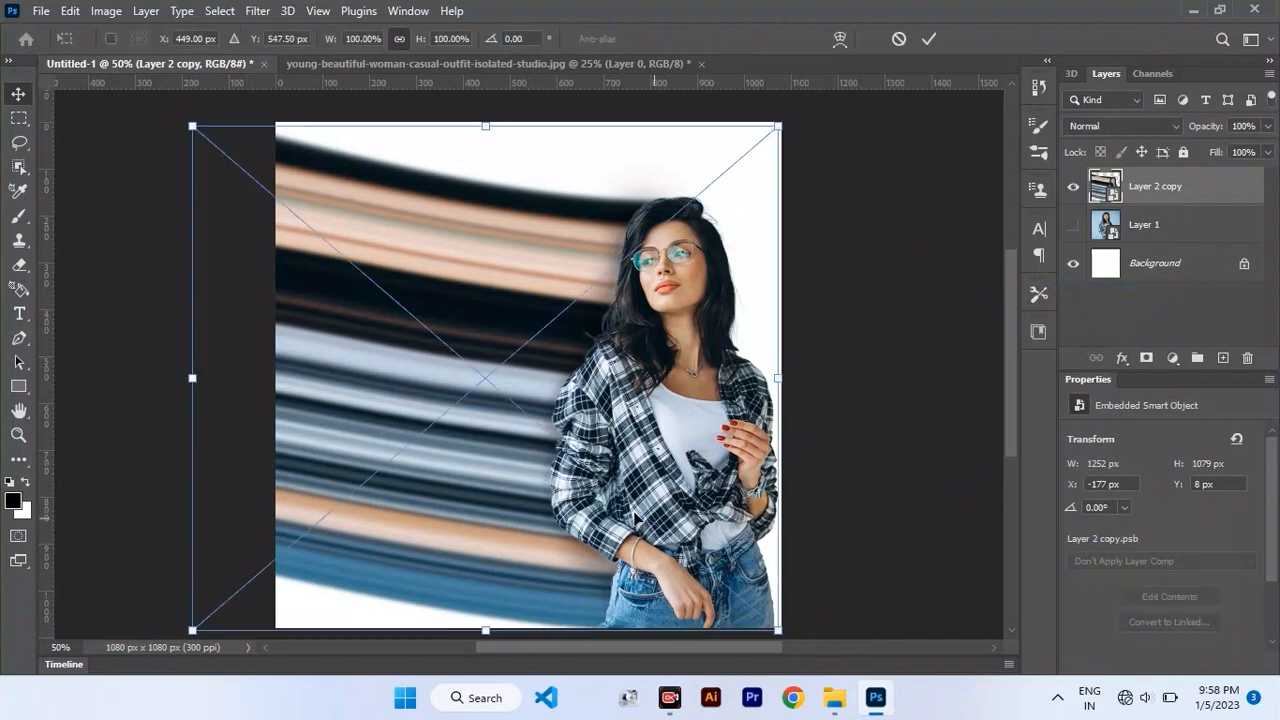
{"action": "left_click_drag", "start_coordinate": [645, 475], "coordinate": [572, 466]}
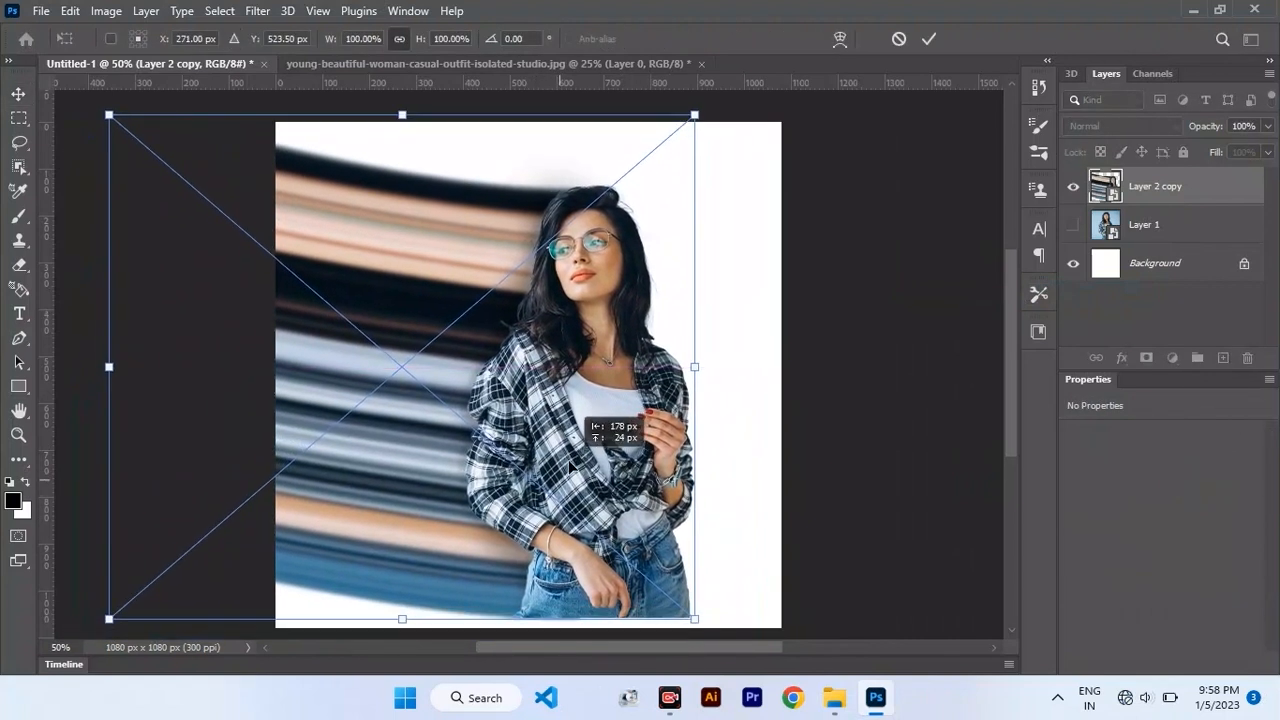
{"action": "key", "text": "Return"}
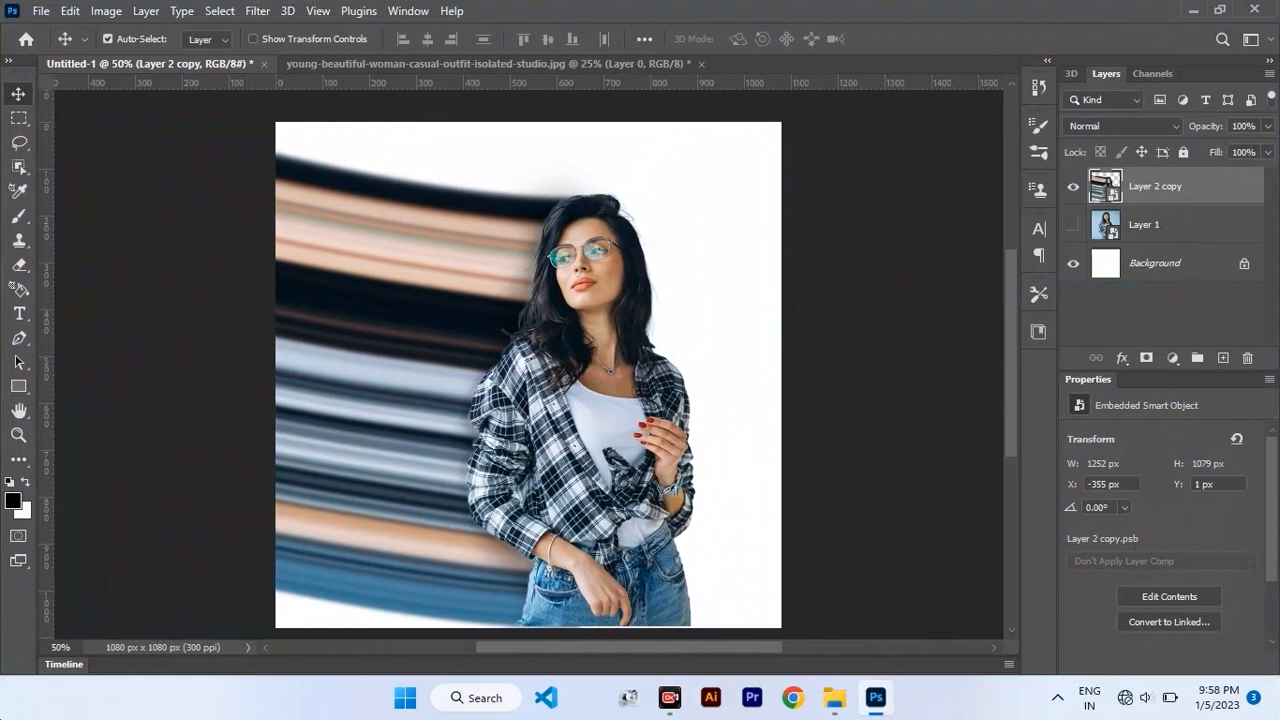
{"action": "left_click", "coordinate": [107, 38]}
{"action": "left_click_drag", "start_coordinate": [590, 428], "coordinate": [573, 428]}
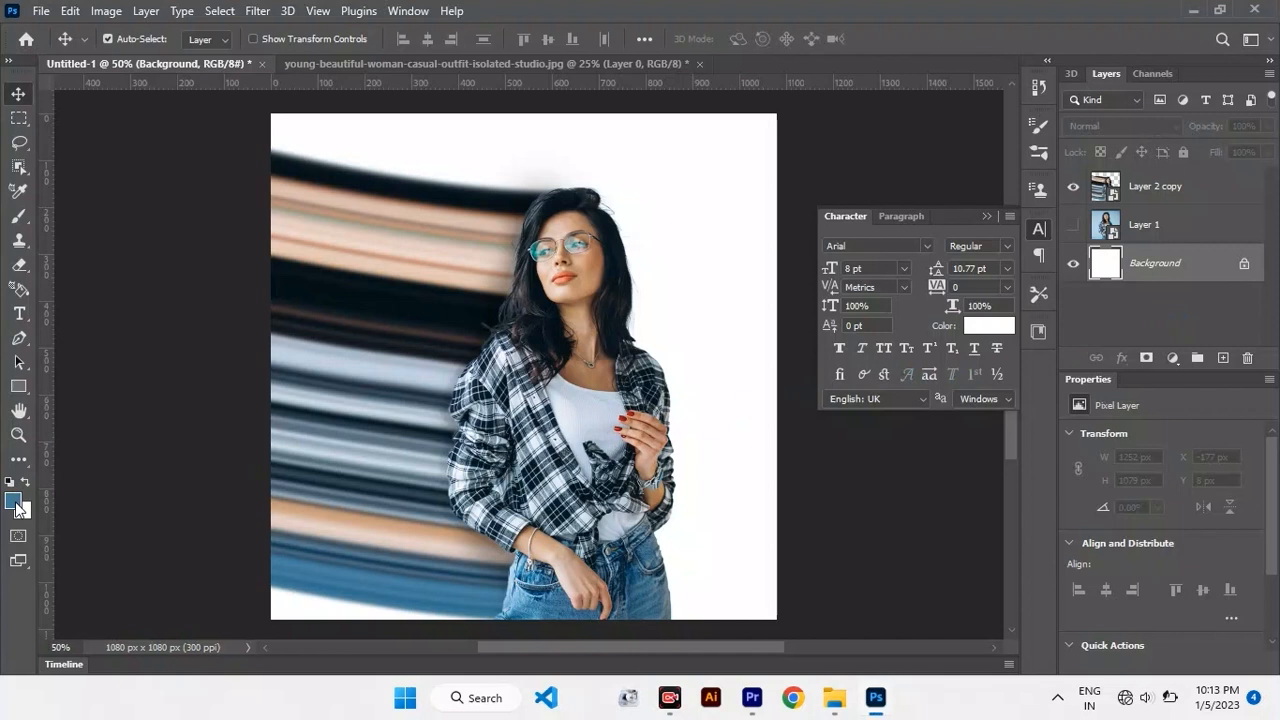
Sample blue #5194b4 from the jeans as the foreground color and fill the Background layer with it.
{"action": "left_click", "coordinate": [15, 503]}
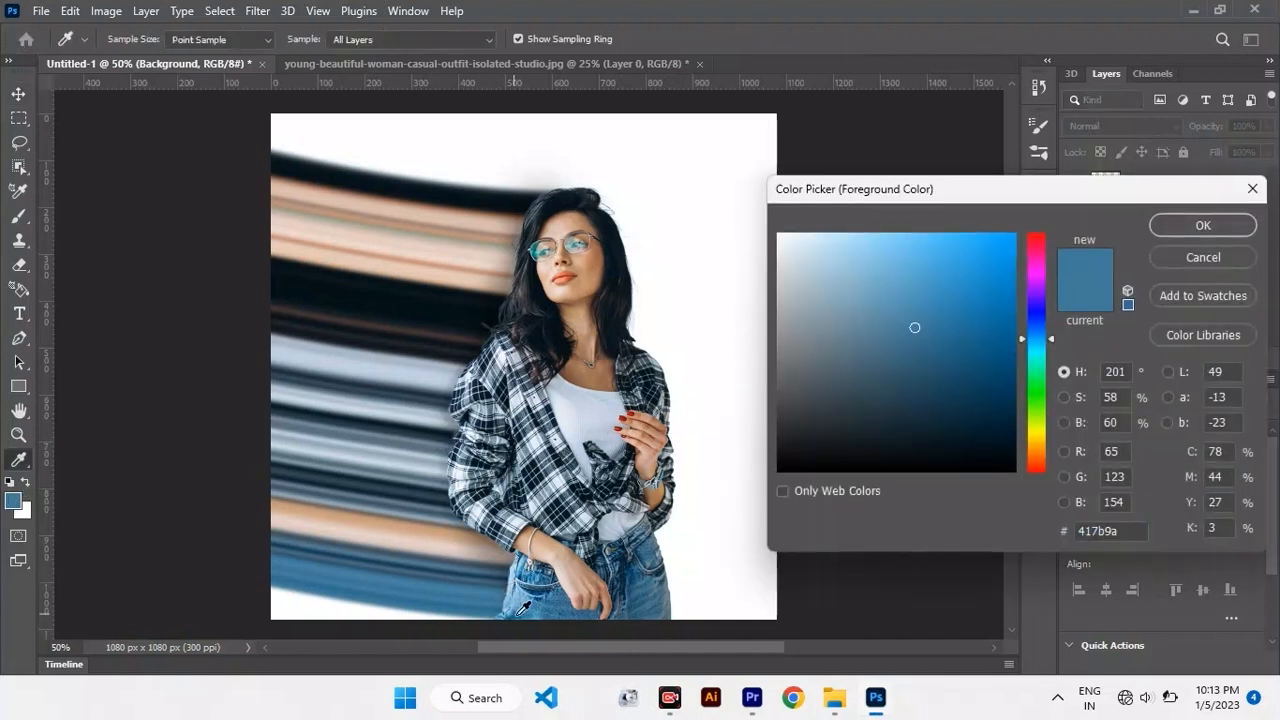
{"action": "left_click", "coordinate": [557, 596]}
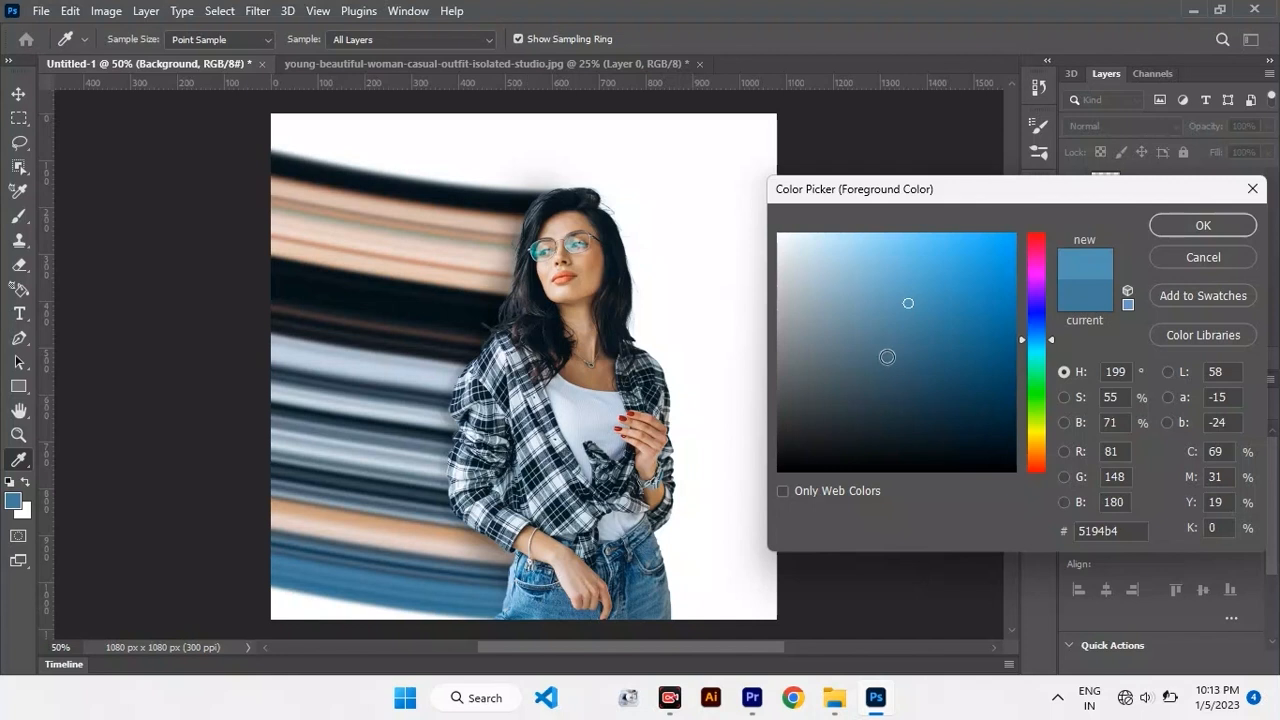
{"action": "left_click", "coordinate": [1179, 233]}
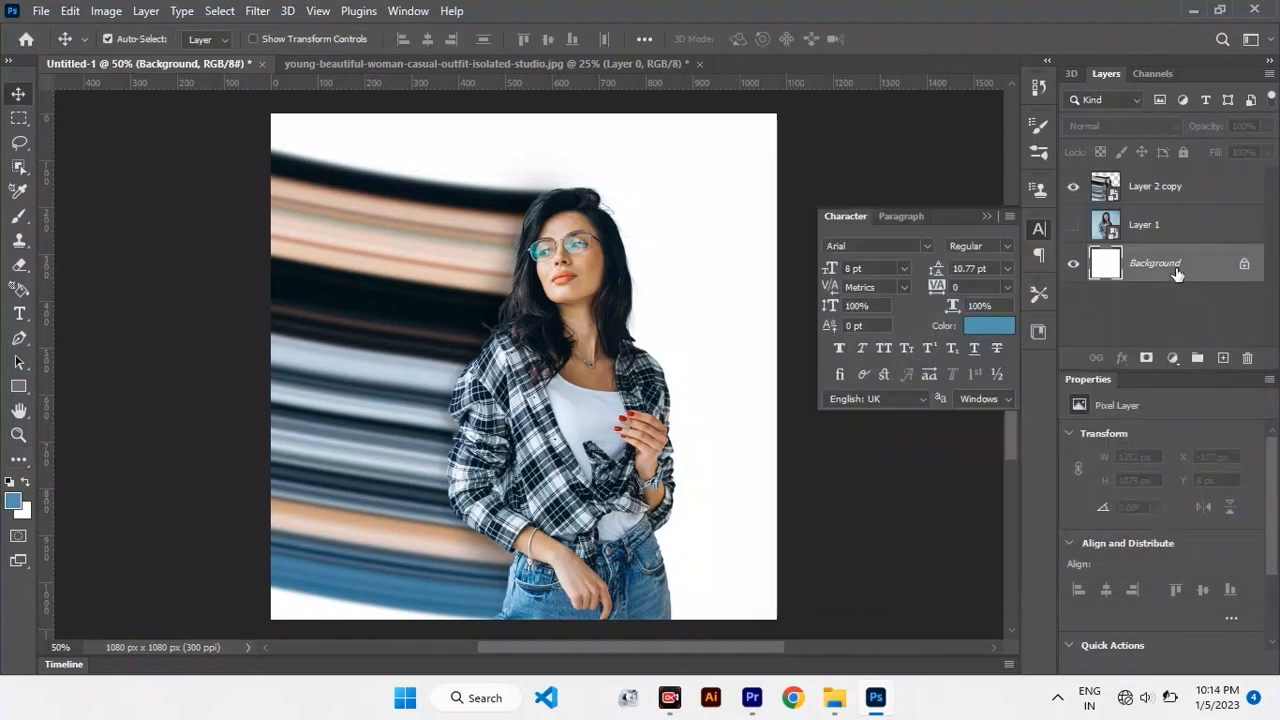
{"action": "key", "text": "alt+BackSpace"}
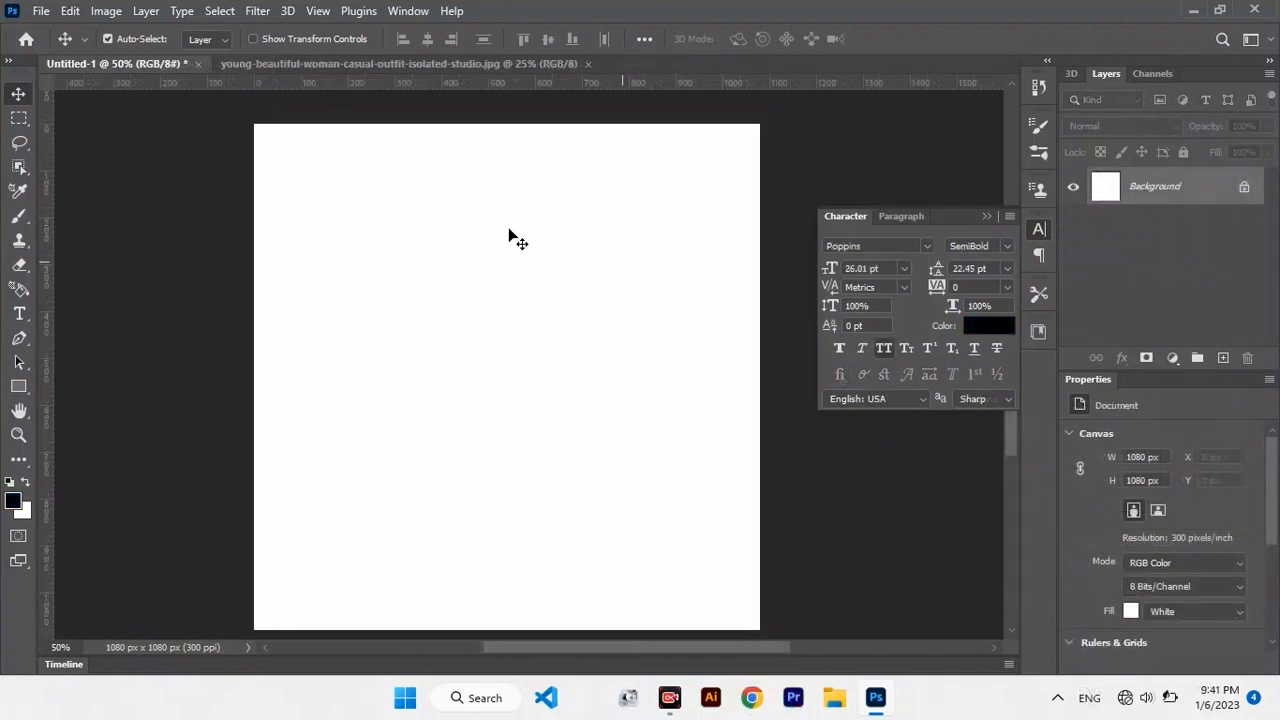
Unlock the Background layer of the woman's photo and copy the photo into the blank Untitled-1 document.
{"action": "left_click", "coordinate": [456, 63]}
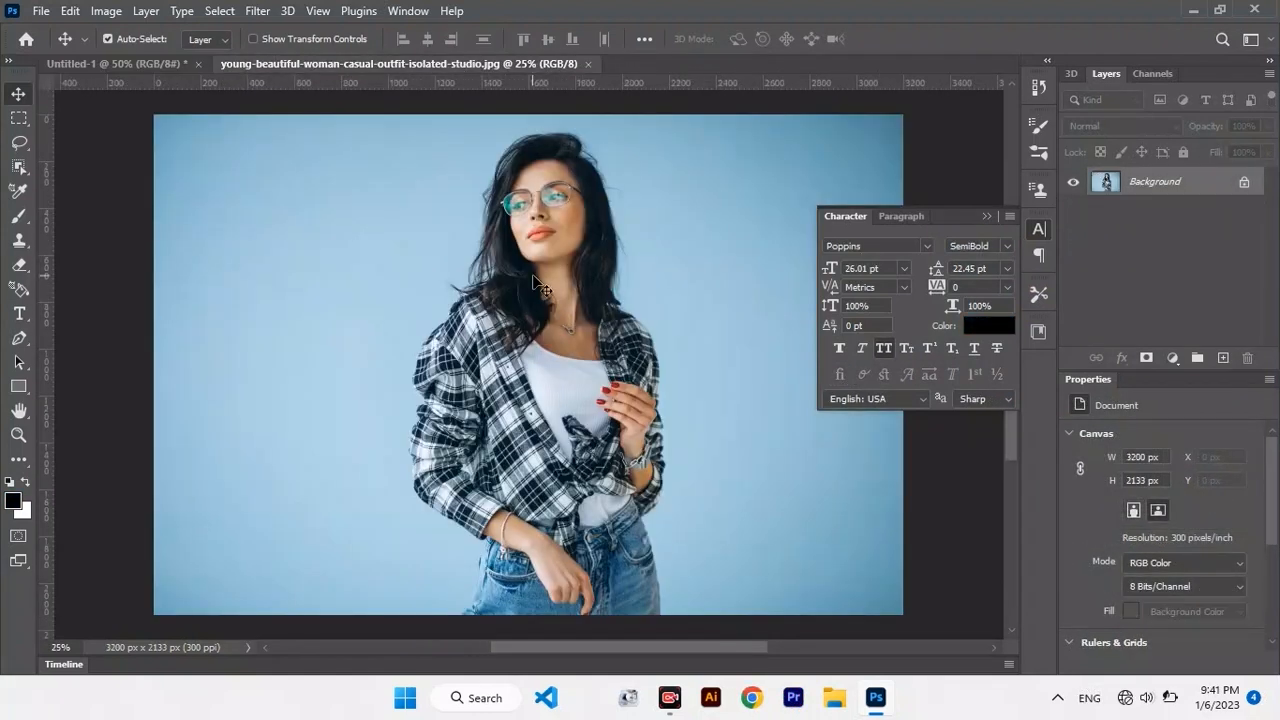
{"action": "double_click", "coordinate": [1143, 190]}
{"action": "left_click", "coordinate": [785, 196]}
{"action": "left_click_drag", "start_coordinate": [647, 275], "coordinate": [488, 346]}
Scale the photo down to 1684 × 1122 px and position it at X -347 px, Y -42 px so it fills the canvas.
{"action": "key", "text": "ctrl+minus"}
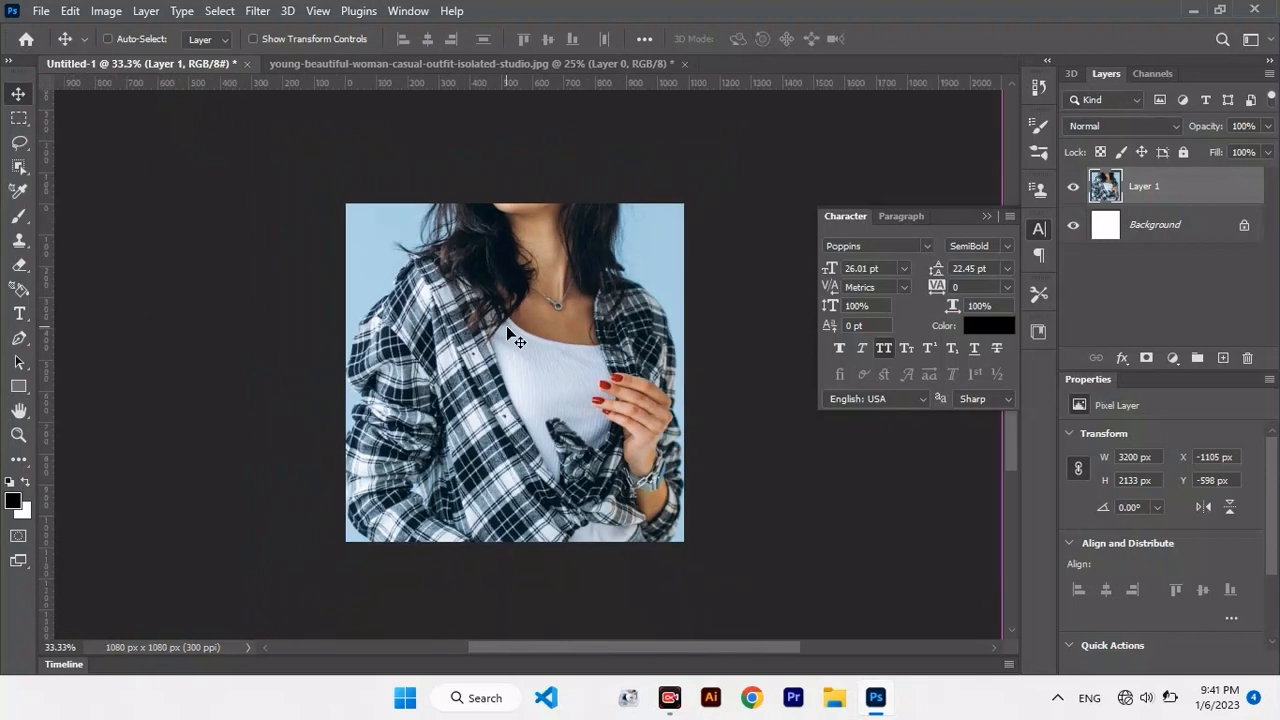
{"action": "key", "text": "ctrl+t"}
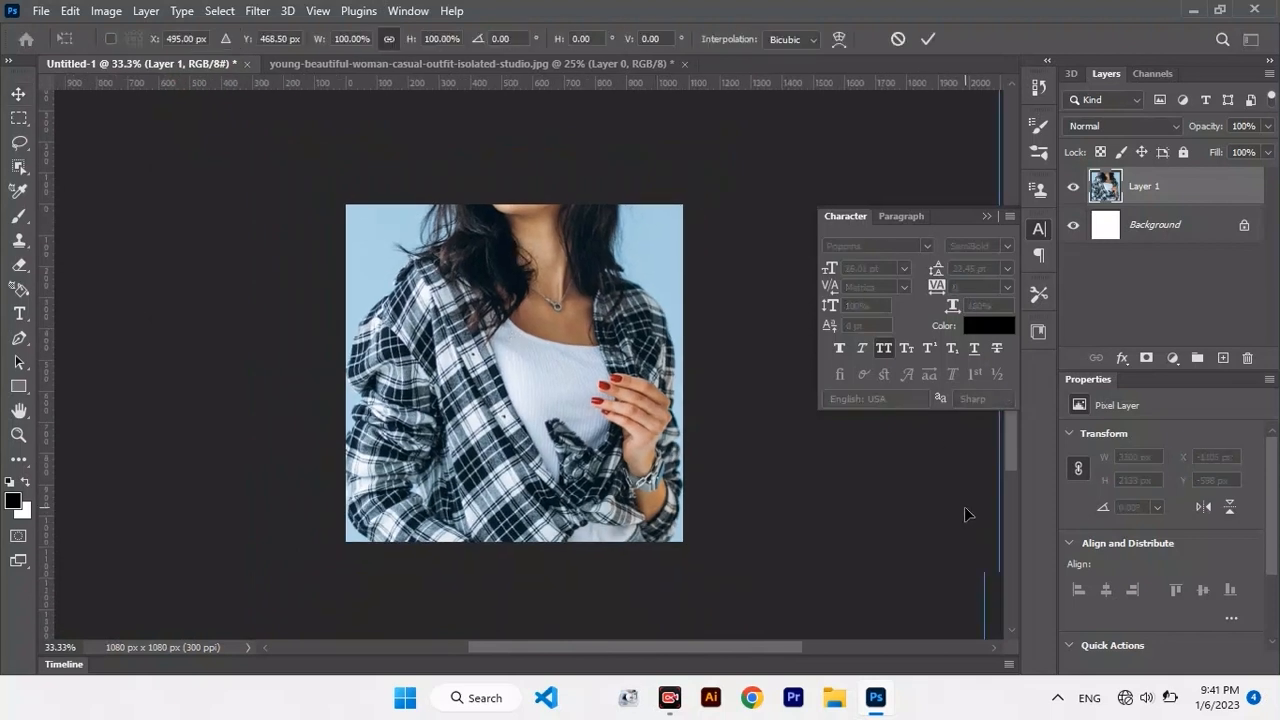
{"action": "key", "text": "ctrl+minus"}
{"action": "left_click_drag", "start_coordinate": [507, 112], "coordinate": [575, 243]}
{"action": "left_click_drag", "start_coordinate": [507, 604], "coordinate": [511, 512]}
{"action": "key", "text": "Return"}
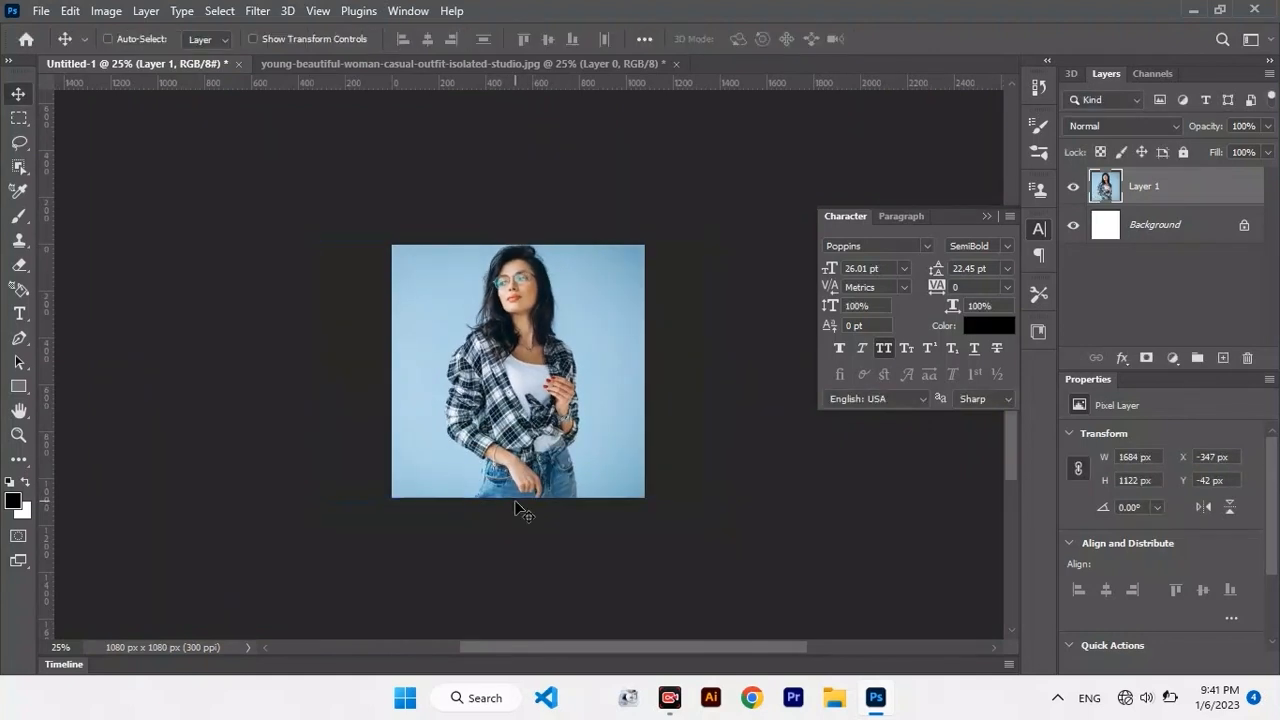
Select the woman with the Object Selection tool, copy her to a new layer, hide the original photo and make the cutout layer active.
{"action": "key", "text": "ctrl+plus"}
{"action": "key", "text": "ctrl+plus"}
{"action": "left_click", "coordinate": [20, 168]}
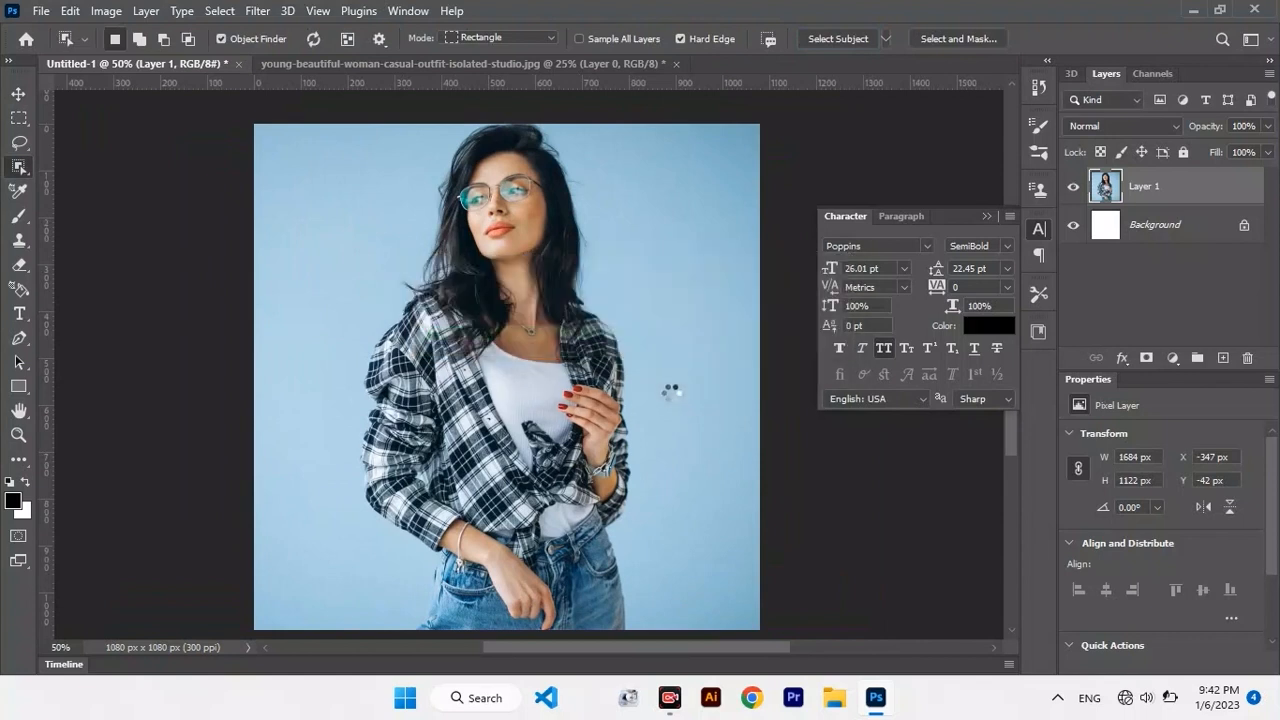
{"action": "key", "text": "ctrl+j"}
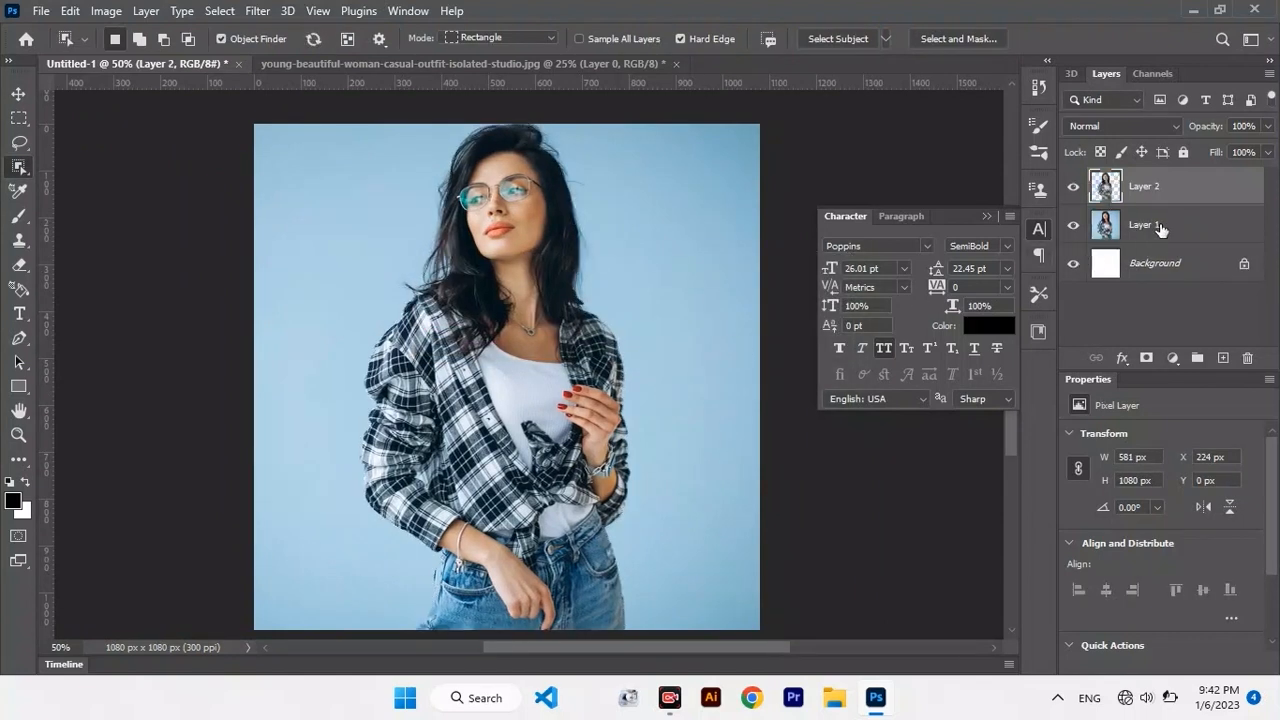
{"action": "left_click", "coordinate": [1100, 223]}
{"action": "left_click", "coordinate": [1073, 225]}
{"action": "left_click", "coordinate": [1147, 187]}
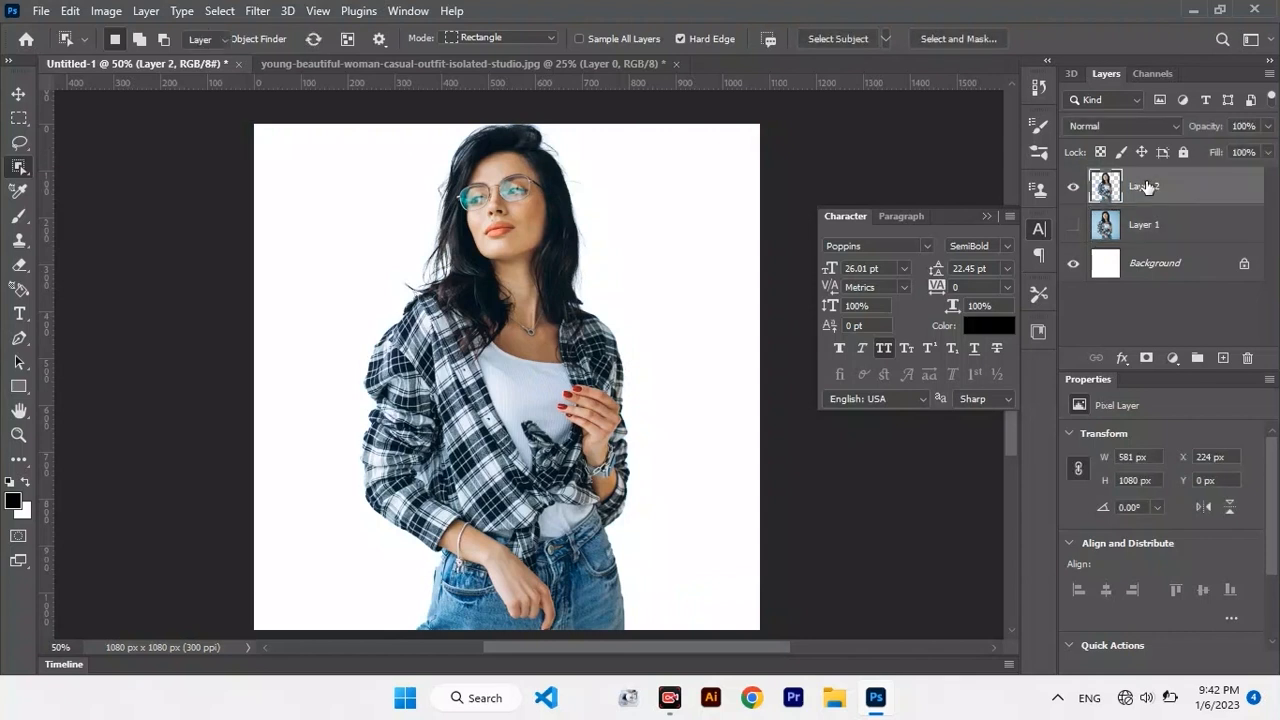
Select a one-pixel column through the woman's face at X 537 px with Single Column Marquee, copy it to a new layer and hide the cutout.
{"action": "key", "text": "v"}
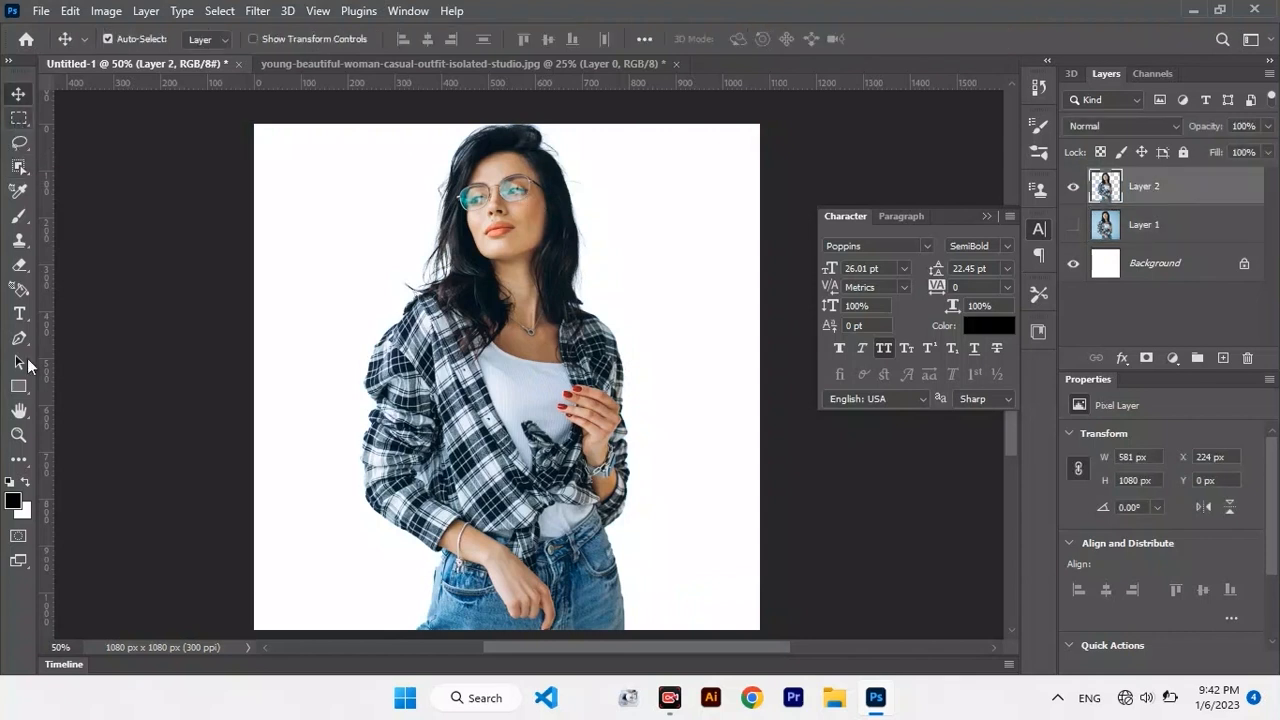
{"action": "left_click", "coordinate": [19, 459]}
{"action": "left_click", "coordinate": [100, 148]}
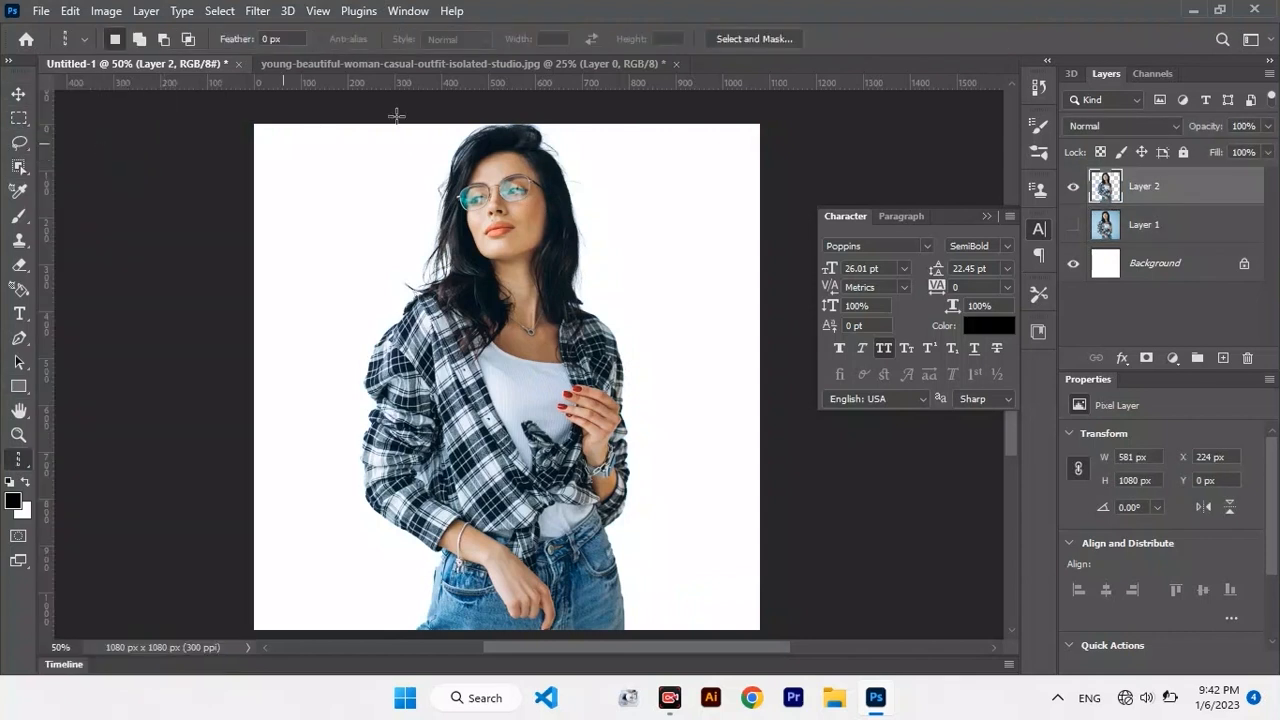
{"action": "left_click", "coordinate": [24, 92]}
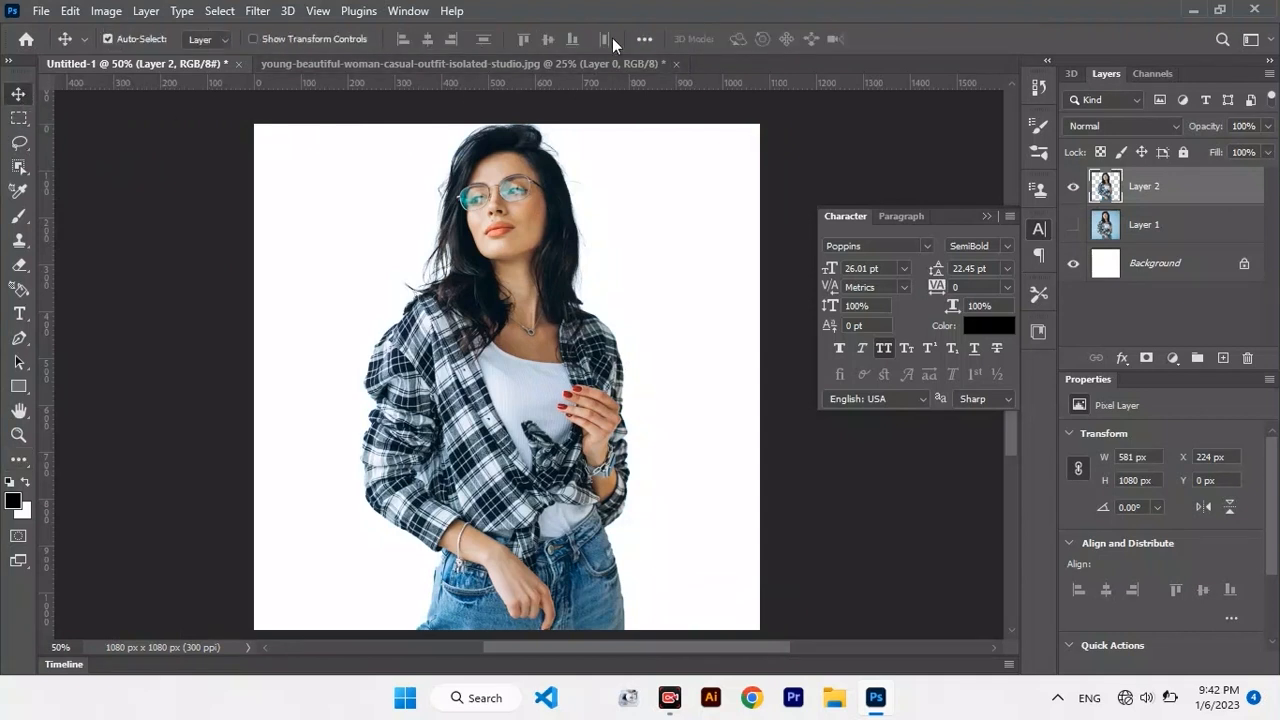
{"action": "left_click", "coordinate": [30, 117]}
{"action": "left_click", "coordinate": [27, 460]}
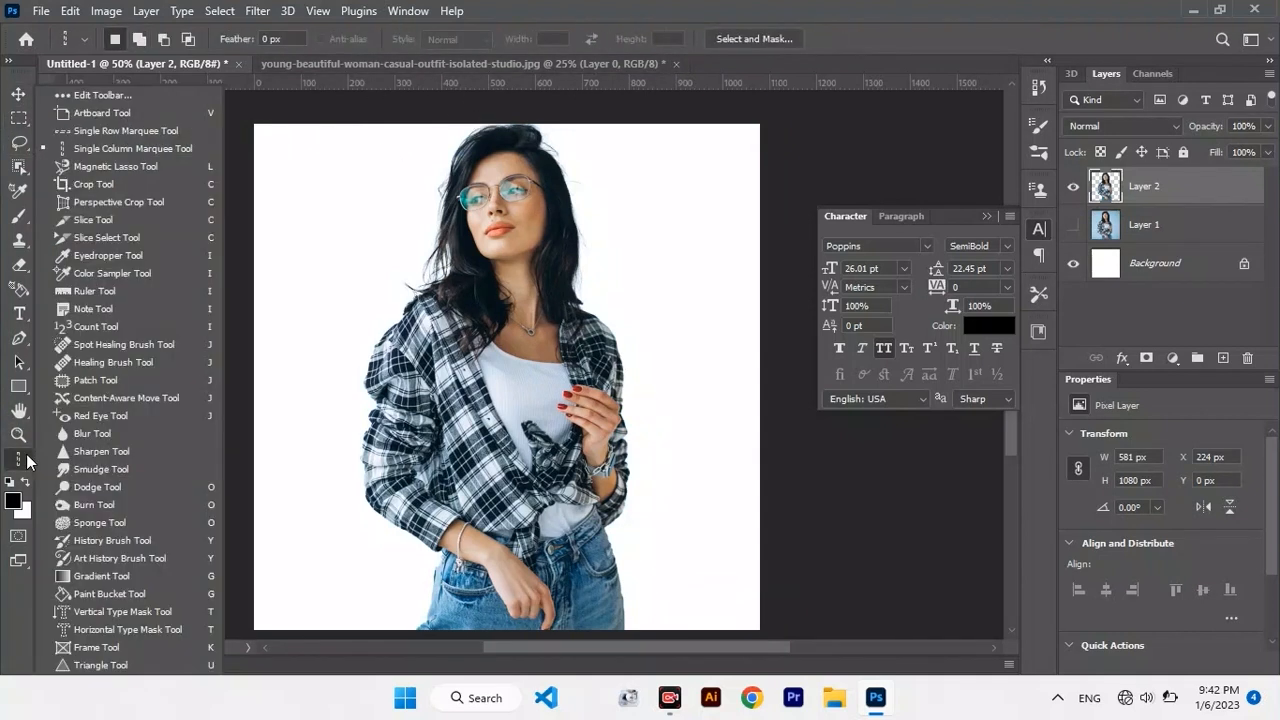
{"action": "left_click", "coordinate": [108, 150]}
{"action": "left_click", "coordinate": [507, 130]}
{"action": "key", "text": "ctrl+j"}
{"action": "left_click", "coordinate": [1073, 224]}
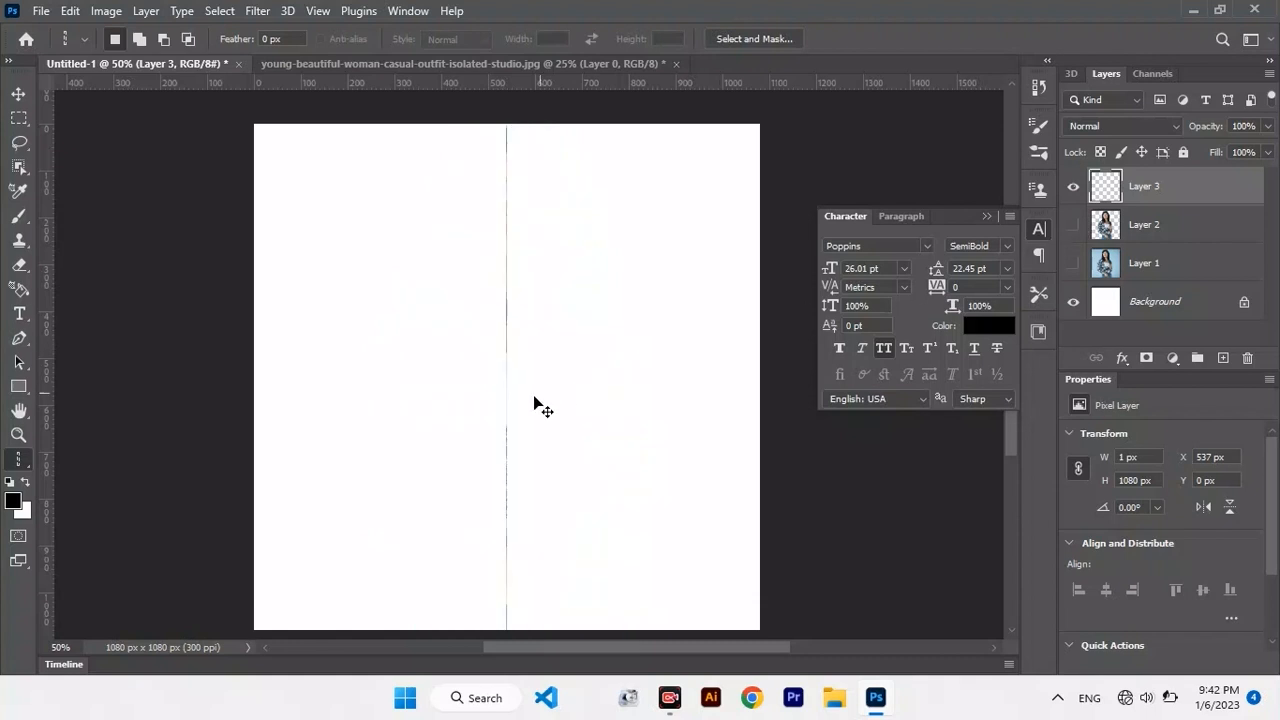
Stretch the one-pixel column horizontally to both canvas edges so it is 1080 px wide.
{"action": "key", "text": "ctrl+t"}
{"action": "left_click_drag", "start_coordinate": [500, 373], "coordinate": [254, 377]}
{"action": "left_click_drag", "start_coordinate": [510, 388], "coordinate": [760, 378]}
{"action": "key", "text": "Return"}
{"action": "key", "text": "v"}
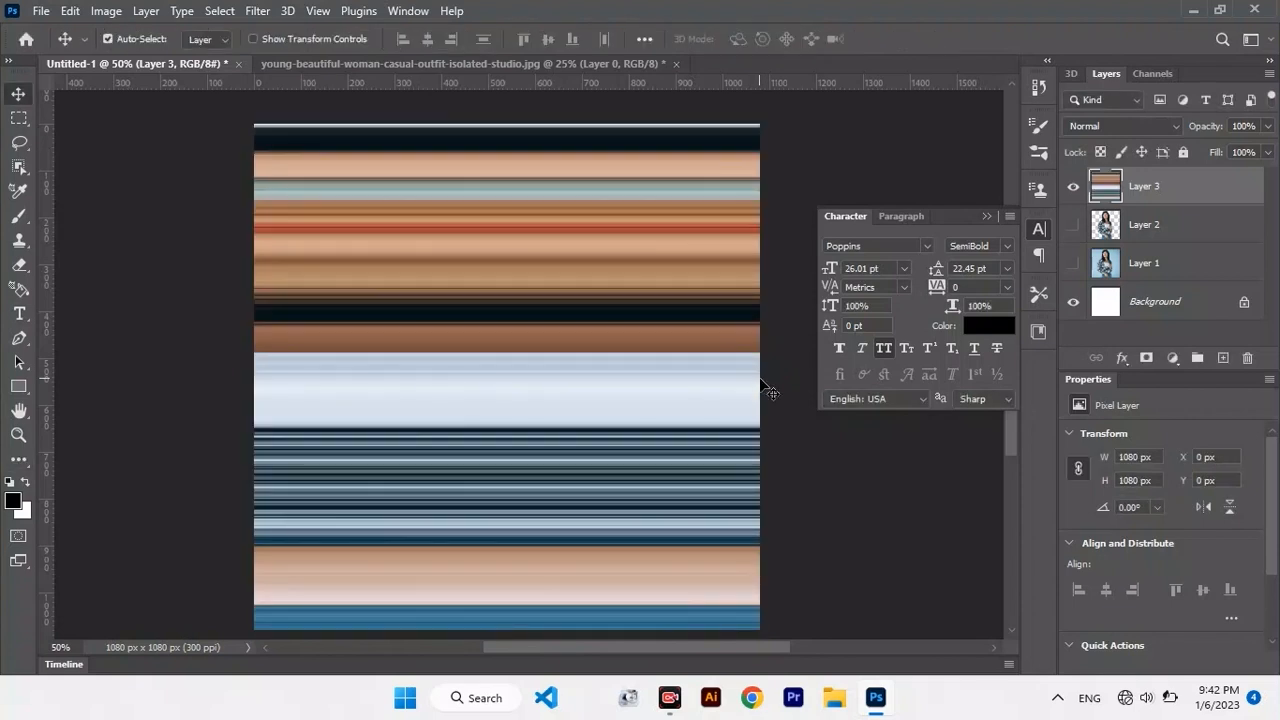
Apply the Polar Coordinates distort filter to the stretched stripes, turning them into concentric rings.
{"action": "left_click", "coordinate": [257, 10]}
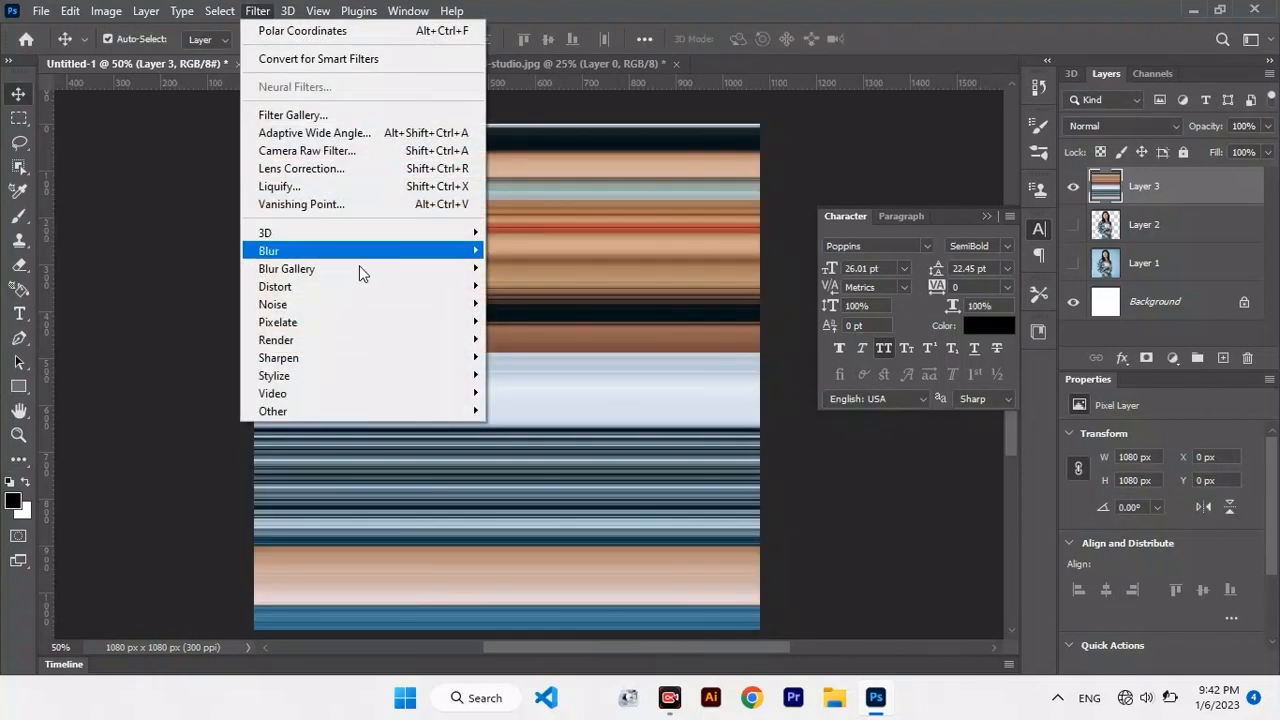
{"action": "mouse_move", "coordinate": [389, 289]}
{"action": "left_click", "coordinate": [530, 322]}
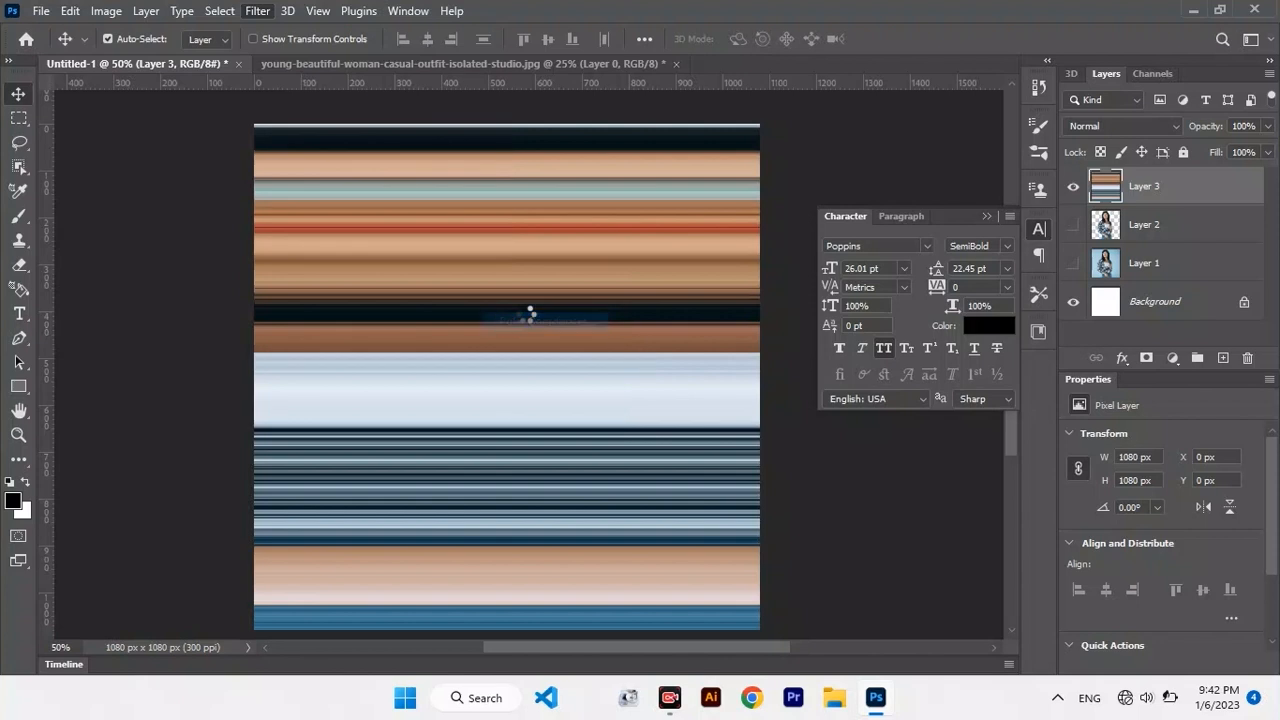
{"action": "left_click", "coordinate": [772, 157]}
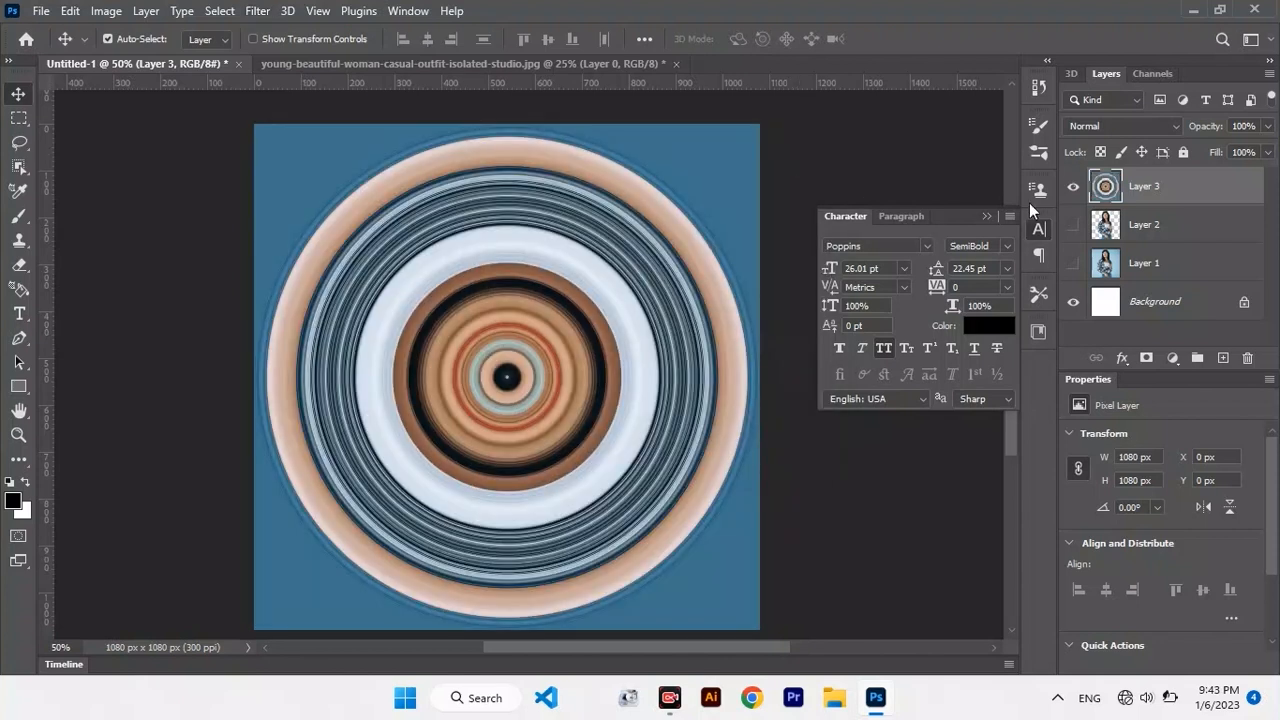
Show the woman cutout layer and move it above the ring layer.
{"action": "left_click", "coordinate": [1074, 229]}
{"action": "left_click", "coordinate": [1170, 238]}
{"action": "key", "text": "ctrl+bracketright"}
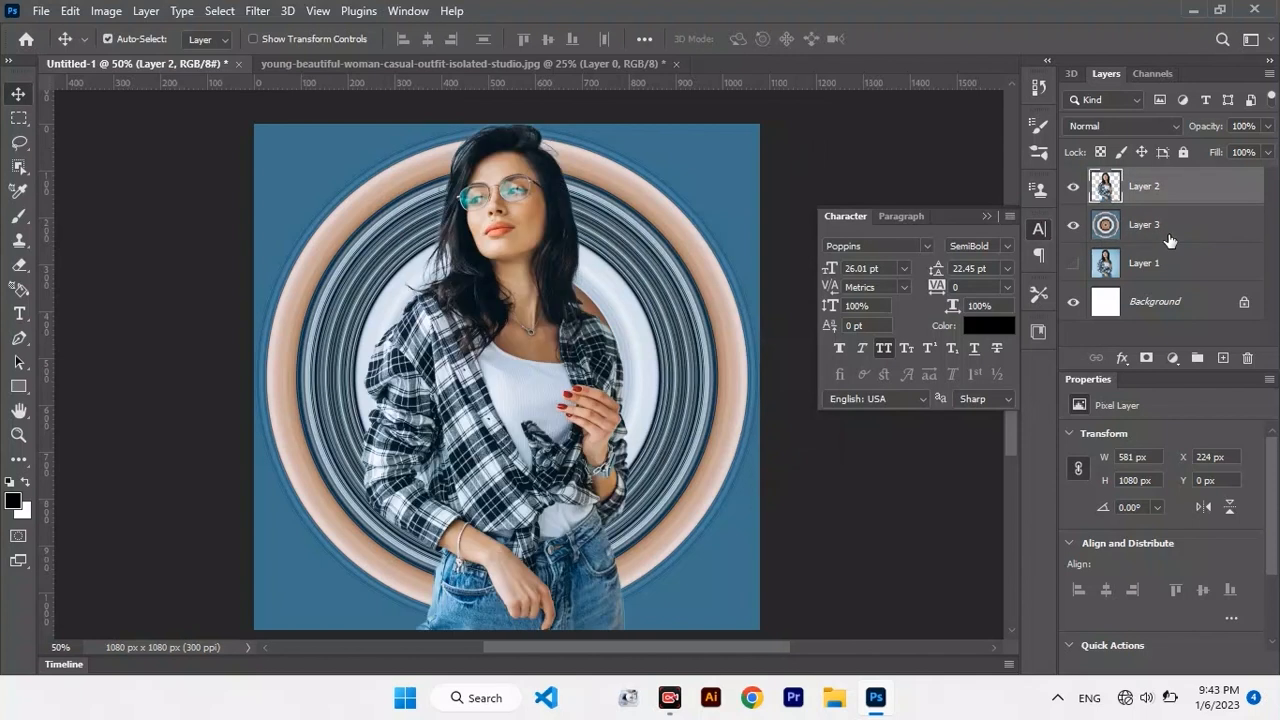
Add a new layer and paint a soft black shadow down the left edge of the woman, from her face to her jeans.
{"action": "left_click", "coordinate": [1221, 358]}
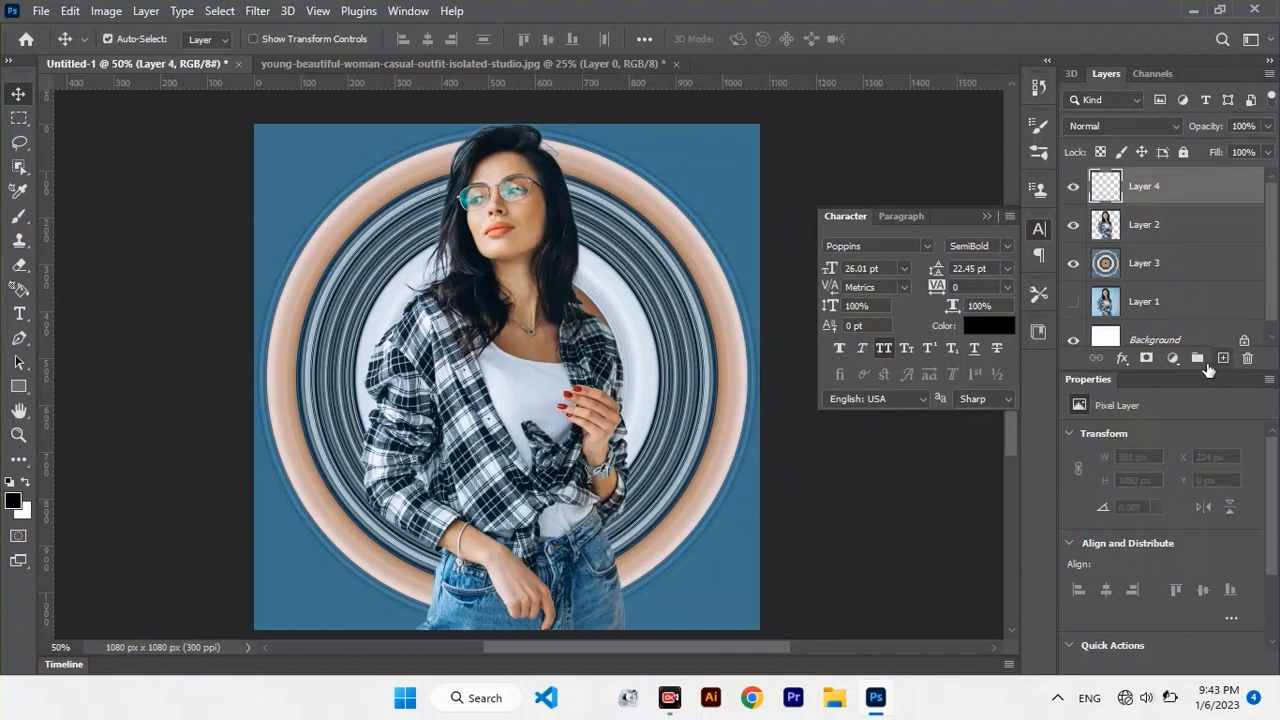
{"action": "right_click", "coordinate": [18, 226]}
{"action": "left_click", "coordinate": [95, 216]}
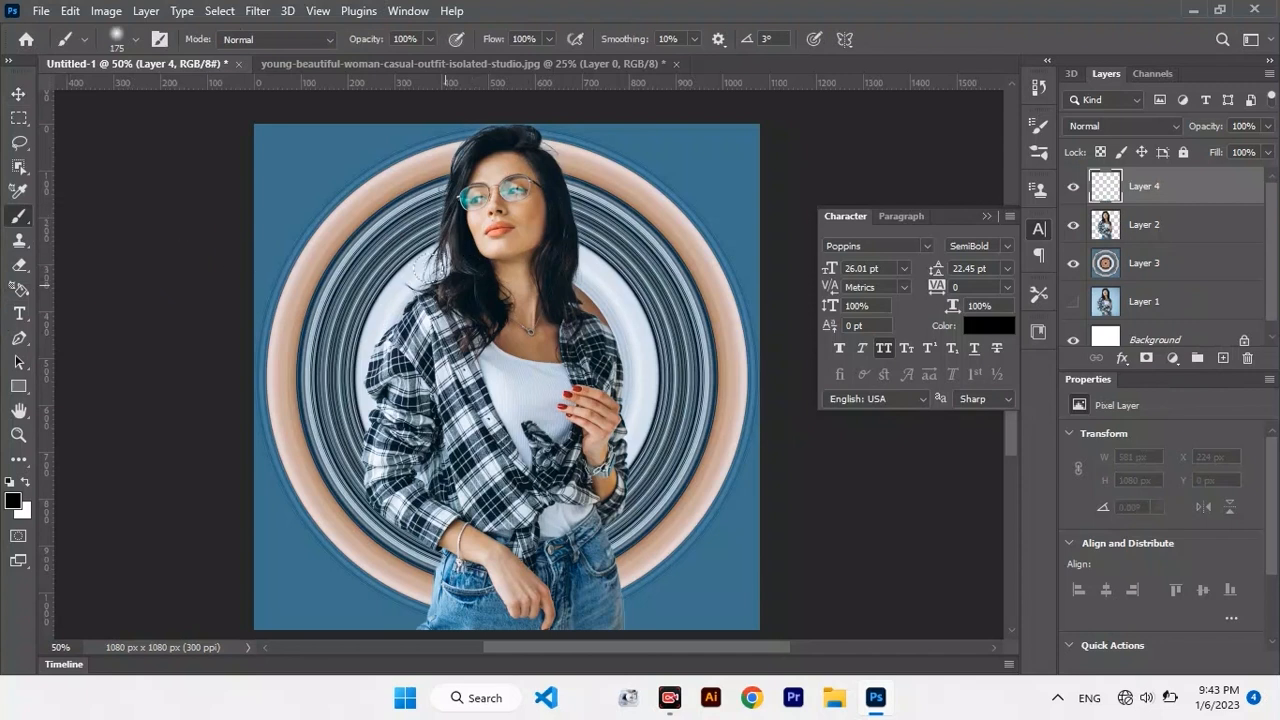
{"action": "left_click", "coordinate": [472, 196]}
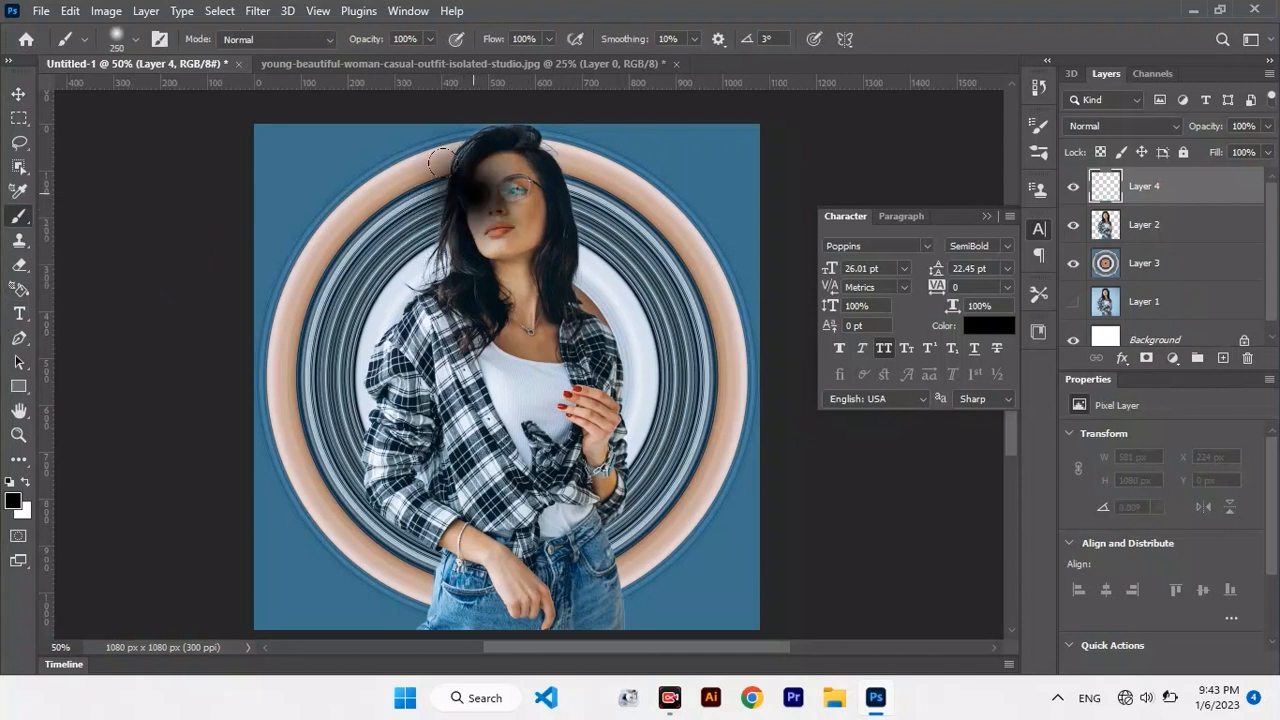
{"action": "left_click", "coordinate": [460, 238]}
{"action": "left_click", "coordinate": [426, 322]}
{"action": "mouse_move", "coordinate": [419, 267]}
{"action": "left_mouse_down"}
{"action": "mouse_move", "coordinate": [388, 298]}
{"action": "mouse_move", "coordinate": [353, 374]}
{"action": "mouse_move", "coordinate": [353, 426]}
{"action": "mouse_move", "coordinate": [401, 492]}
{"action": "mouse_move", "coordinate": [414, 551]}
{"action": "left_mouse_up"}
{"action": "key", "text": "v"}
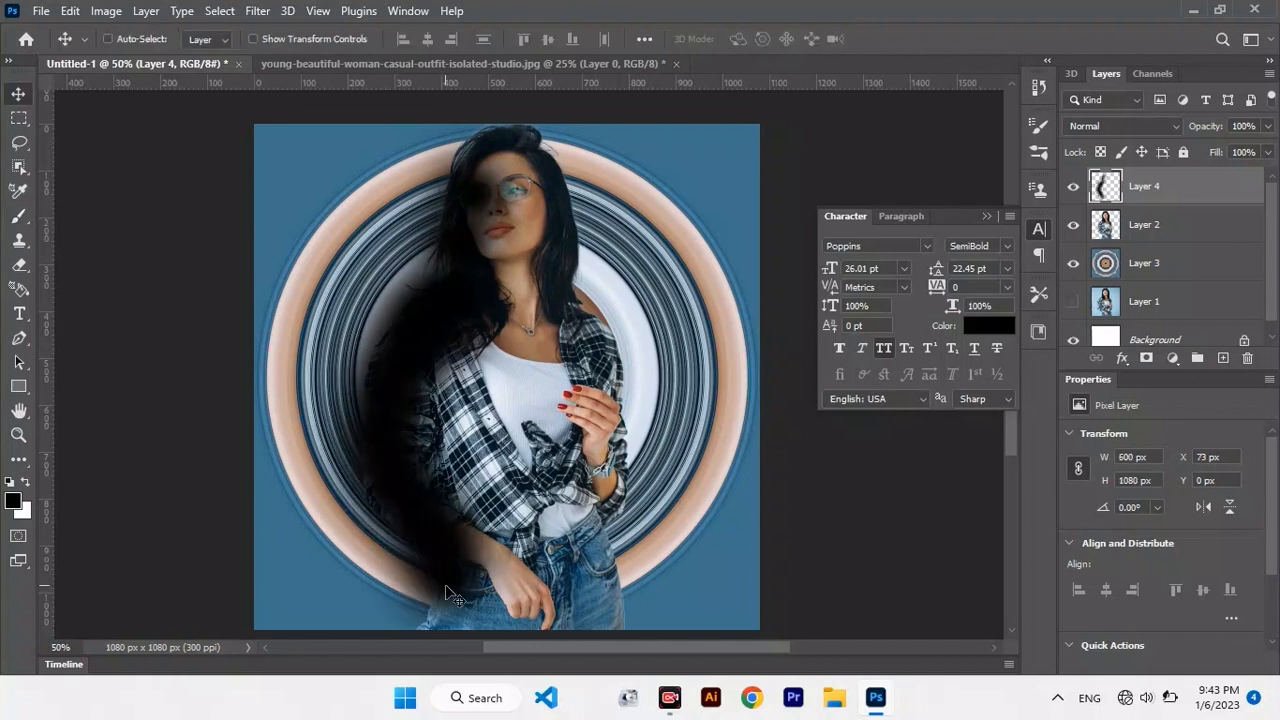
Move the shadow layer beneath the woman cutout and shift the shadow to X 99 px, Y 0 px.
{"action": "key", "text": "ctrl+["}
{"action": "left_click_drag", "start_coordinate": [428, 363], "coordinate": [396, 305]}
{"action": "key", "text": "e"}
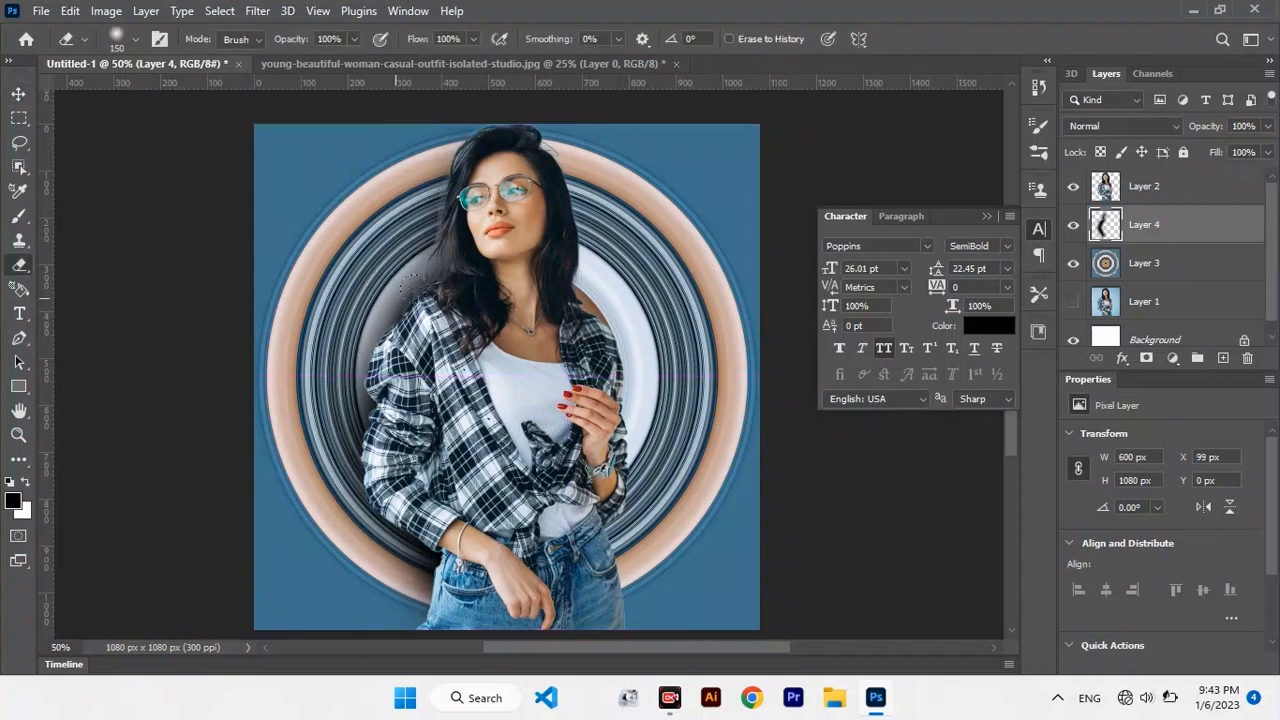
{"action": "key", "text": "v"}
Set the shadow layer's blend mode to Hard Light, its fill to 70% and its opacity to 39%.
{"action": "left_click", "coordinate": [1268, 126]}
{"action": "left_click_drag", "start_coordinate": [1268, 148], "coordinate": [1217, 145]}
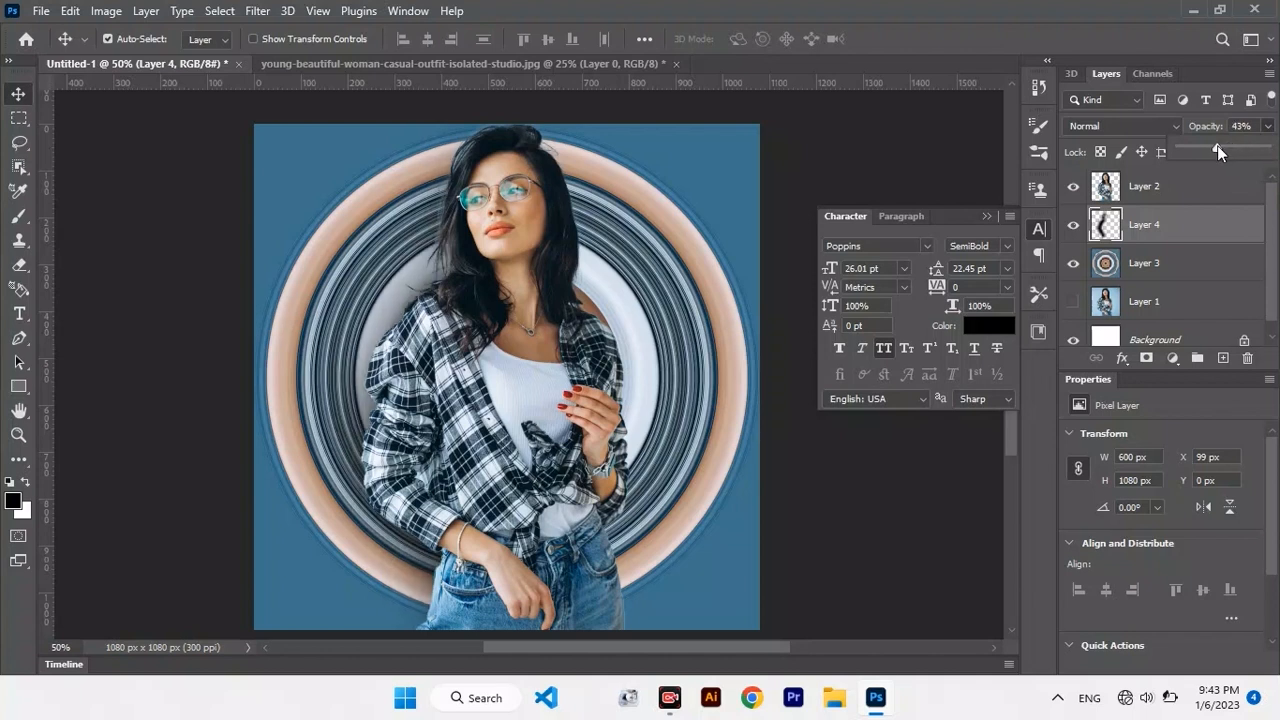
{"action": "left_click", "coordinate": [1128, 127]}
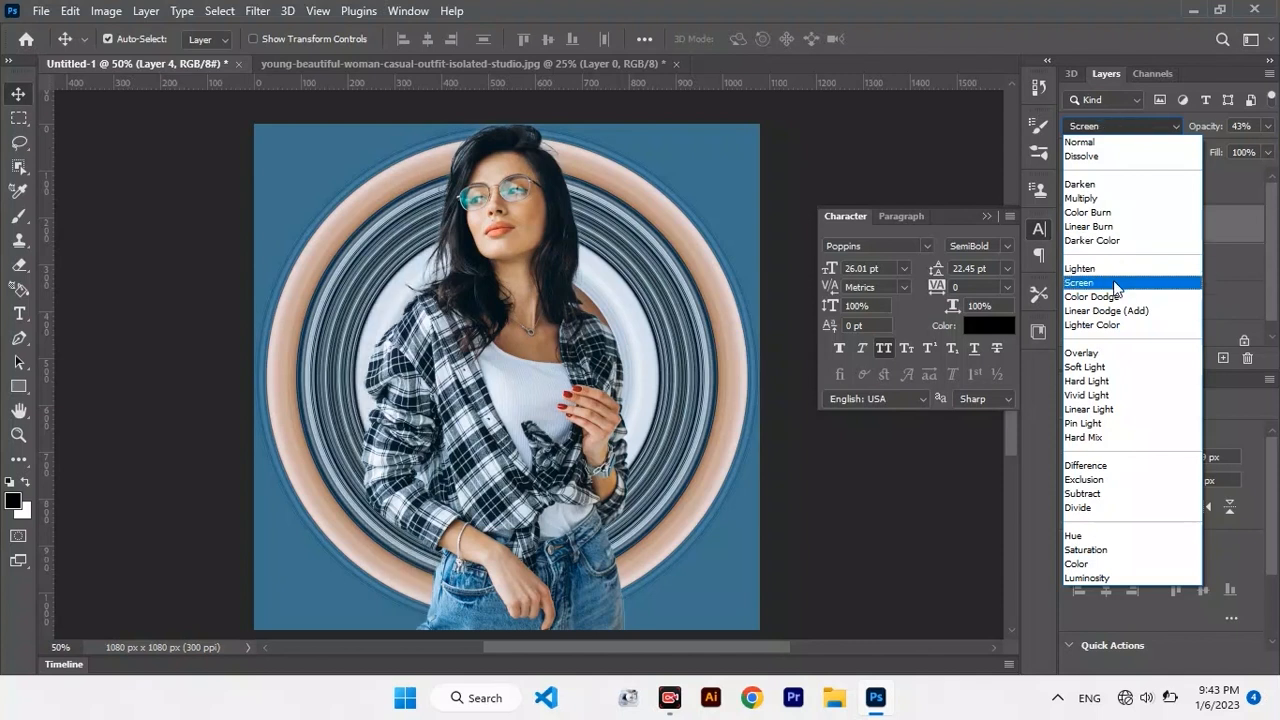
{"action": "left_click", "coordinate": [1106, 392]}
{"action": "left_click", "coordinate": [1268, 152]}
{"action": "left_click_drag", "start_coordinate": [1262, 177], "coordinate": [1241, 188]}
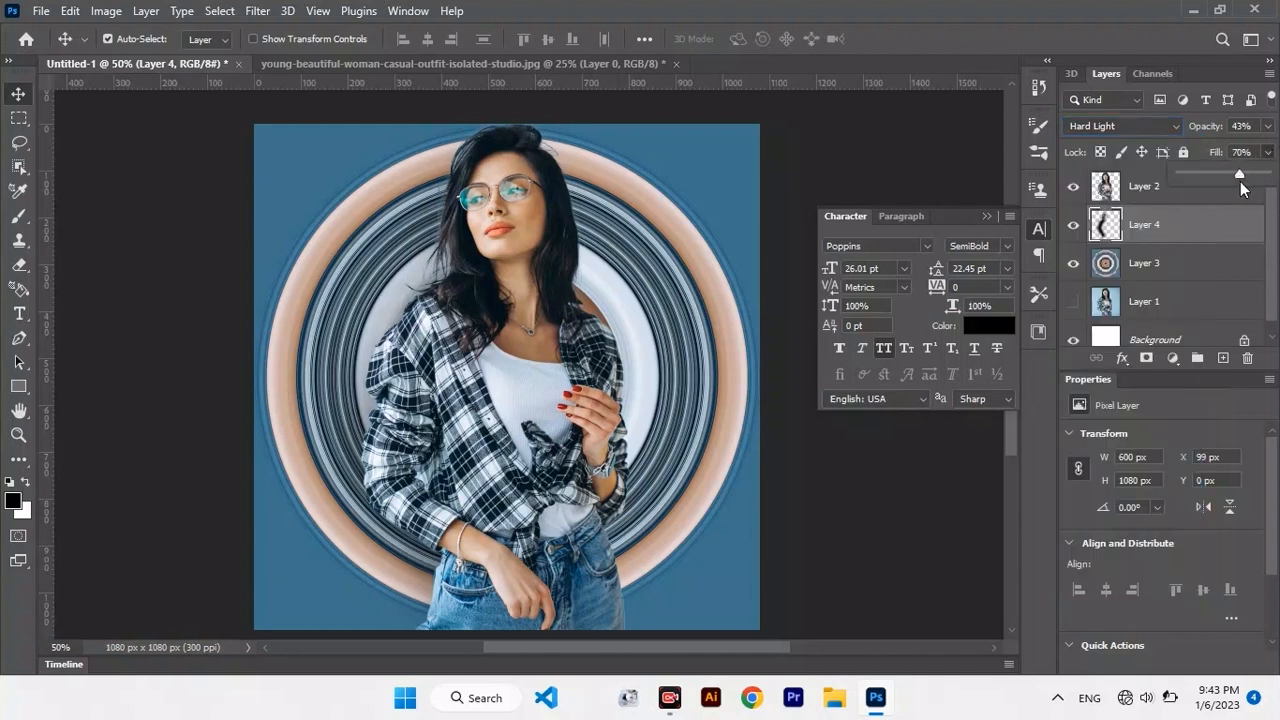
{"action": "left_click", "coordinate": [1268, 126]}
Group the woman cutout, shadow and ring layers, leaving only the new group selected.
{"action": "left_click", "coordinate": [1200, 201]}
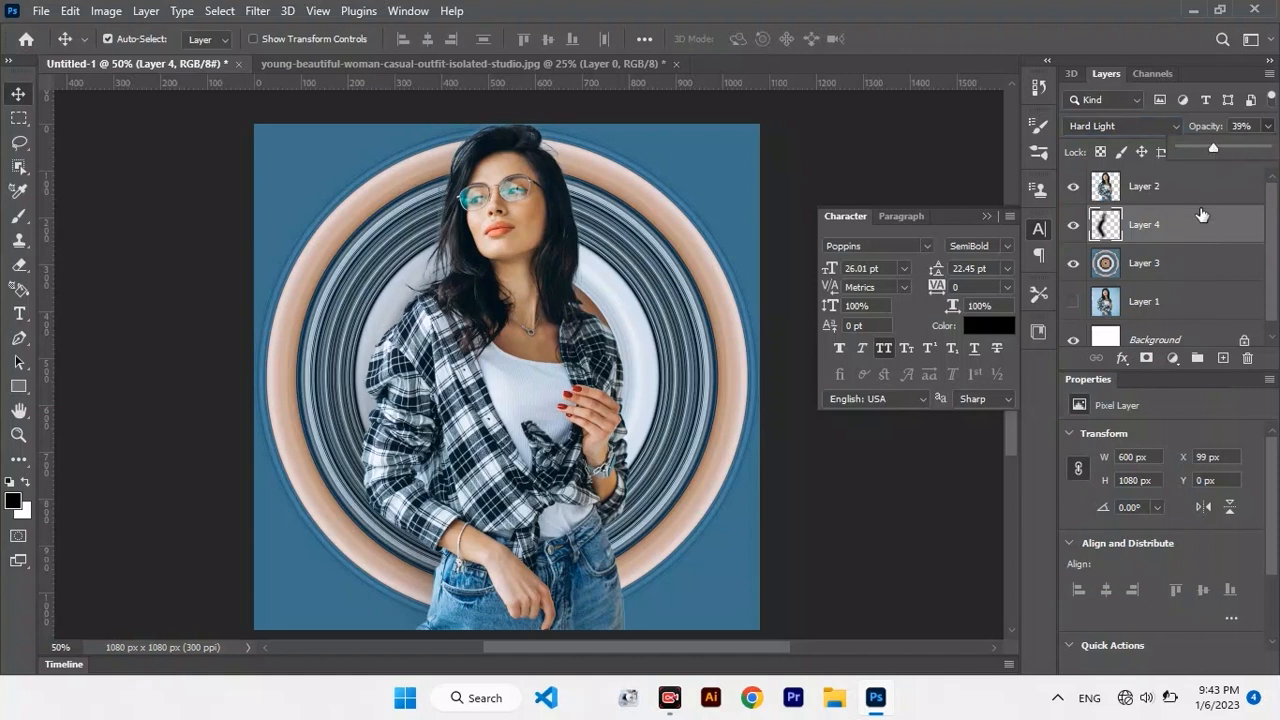
{"action": "left_click", "coordinate": [1192, 268], "text": "shift"}
{"action": "key", "text": "ctrl+g"}
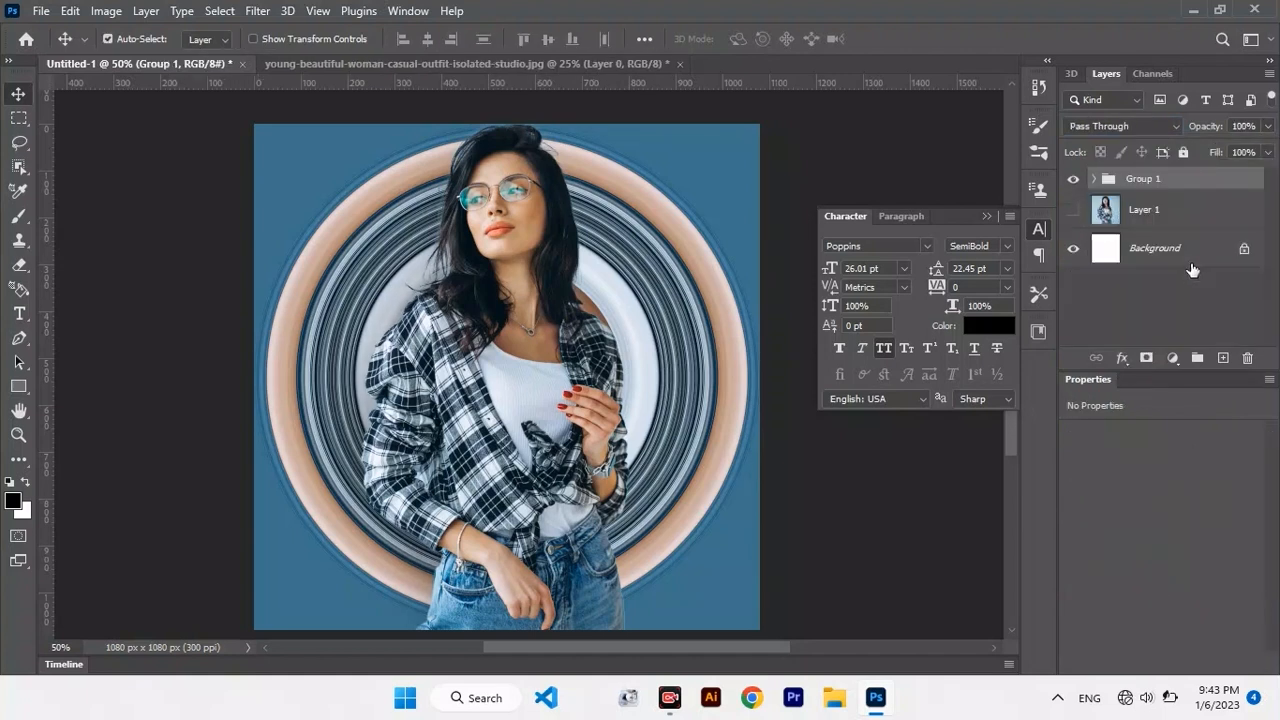
{"action": "left_click", "coordinate": [1180, 253], "text": "ctrl"}
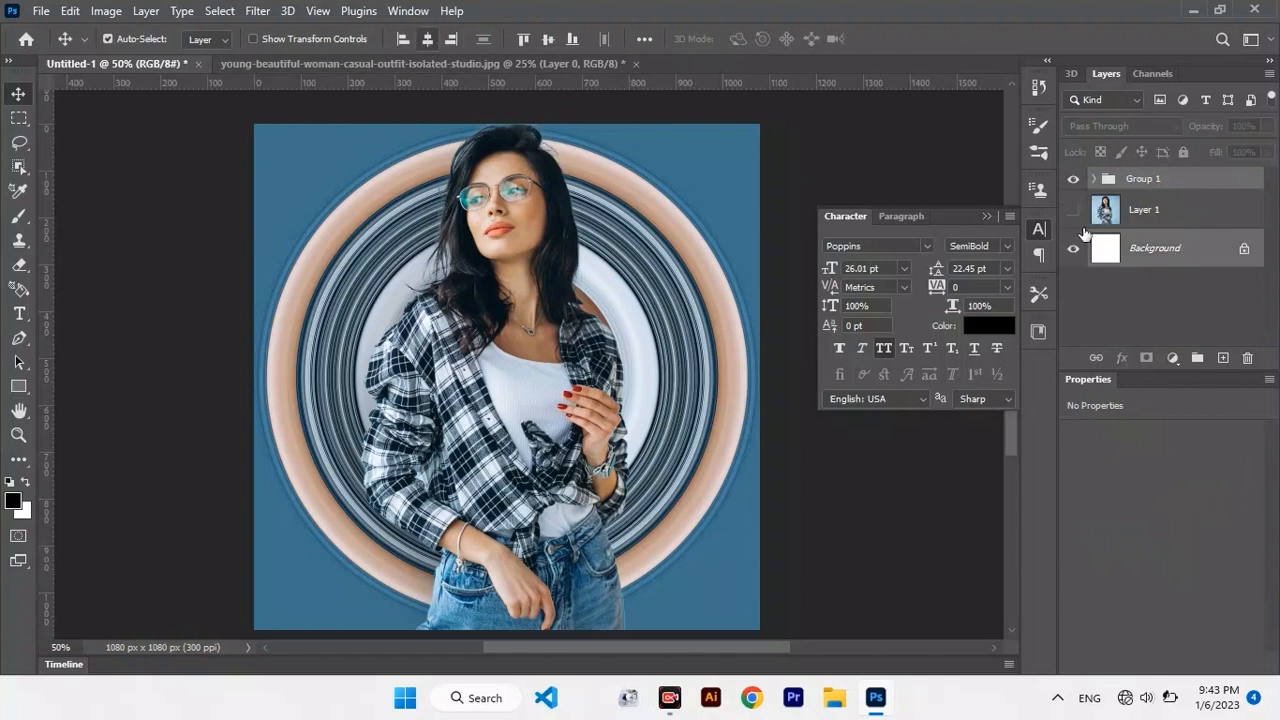
{"action": "left_click", "coordinate": [1157, 249], "text": "ctrl"}
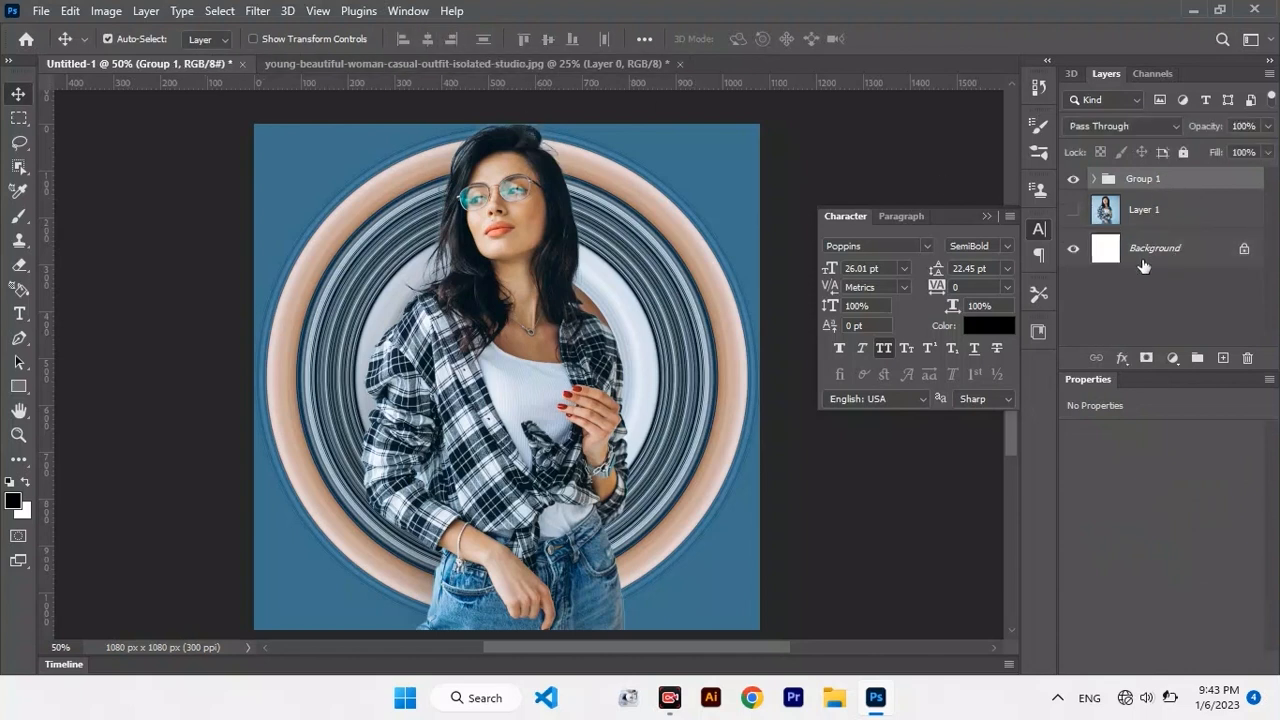